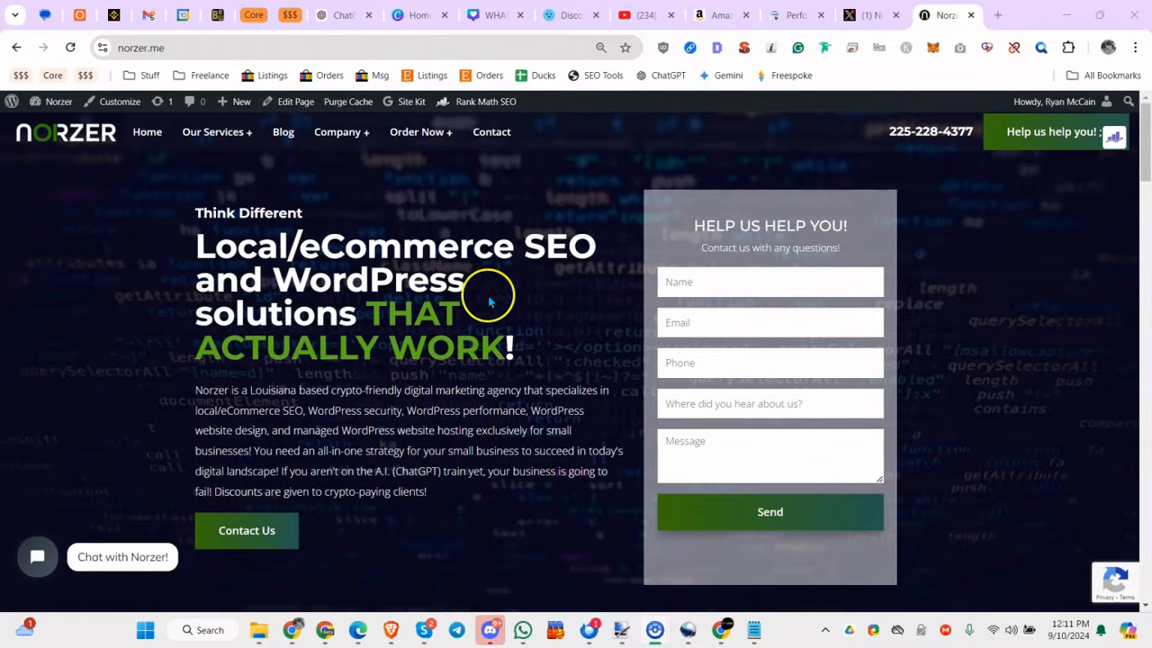
Switch to the Search Console performance report for interestinganswers.com and remove its custom regex query filter.
{"action": "left_click", "coordinate": [810, 27]}
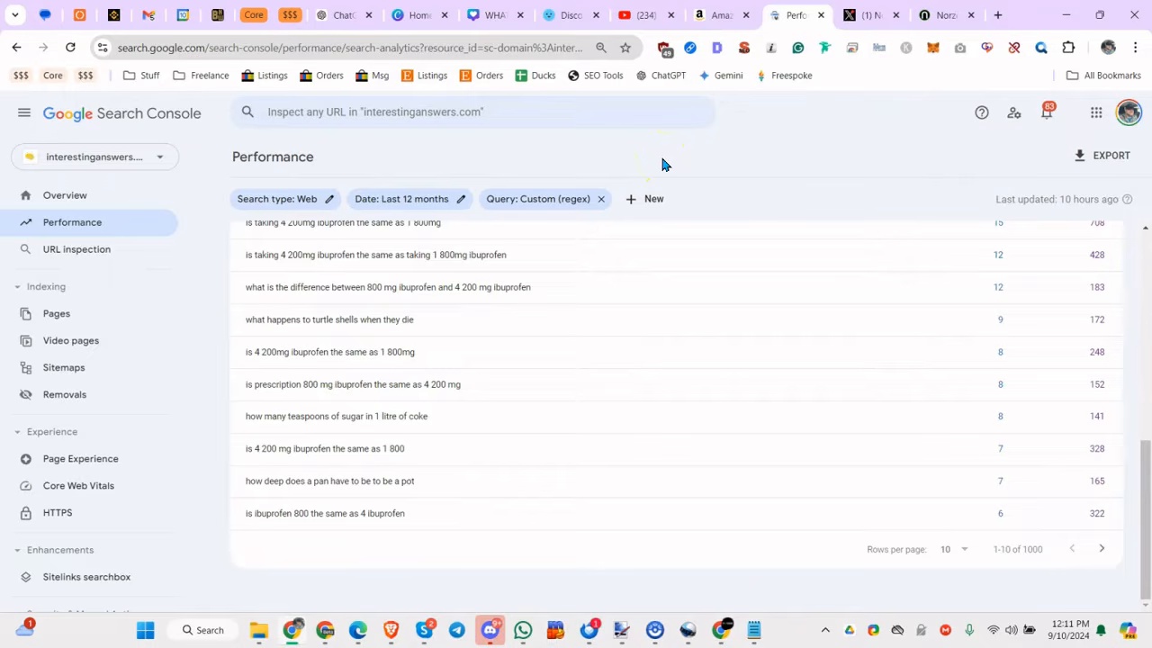
{"action": "left_click", "coordinate": [607, 208]}
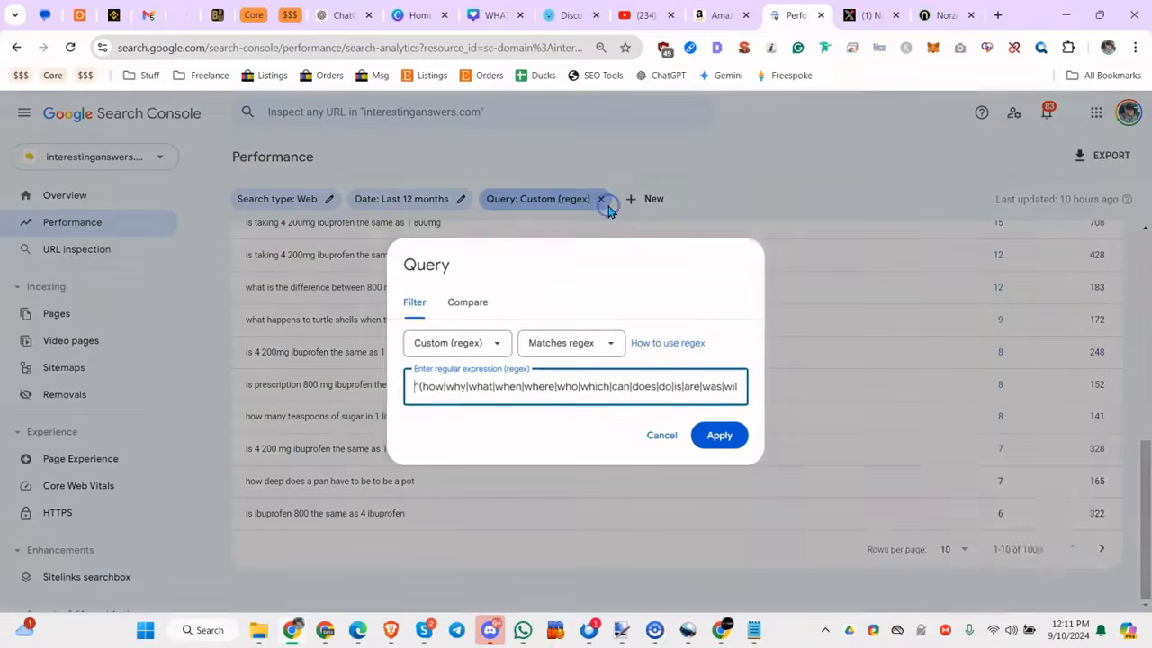
{"action": "left_click", "coordinate": [664, 436]}
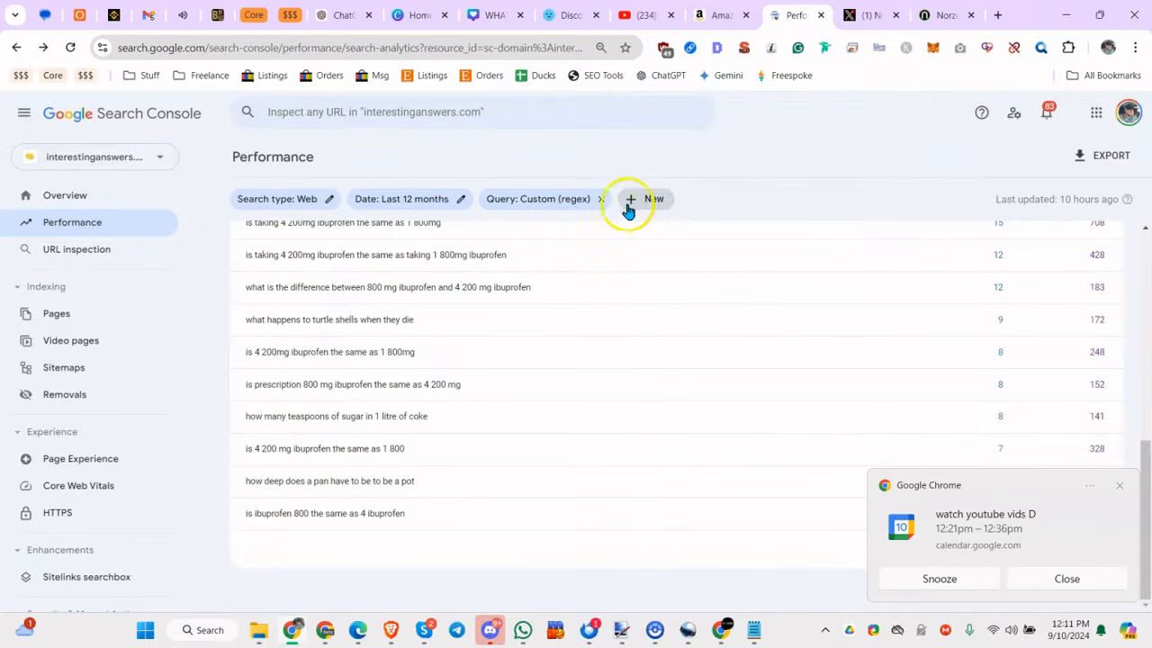
{"action": "left_click", "coordinate": [600, 200]}
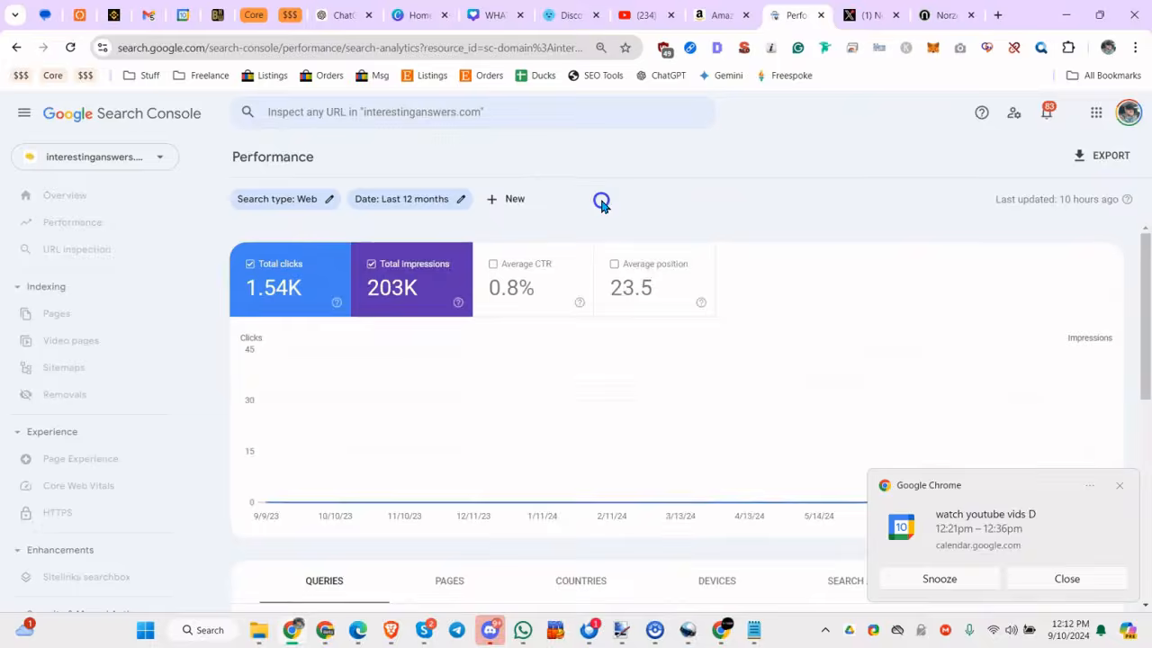
{"action": "left_click", "coordinate": [1034, 576]}
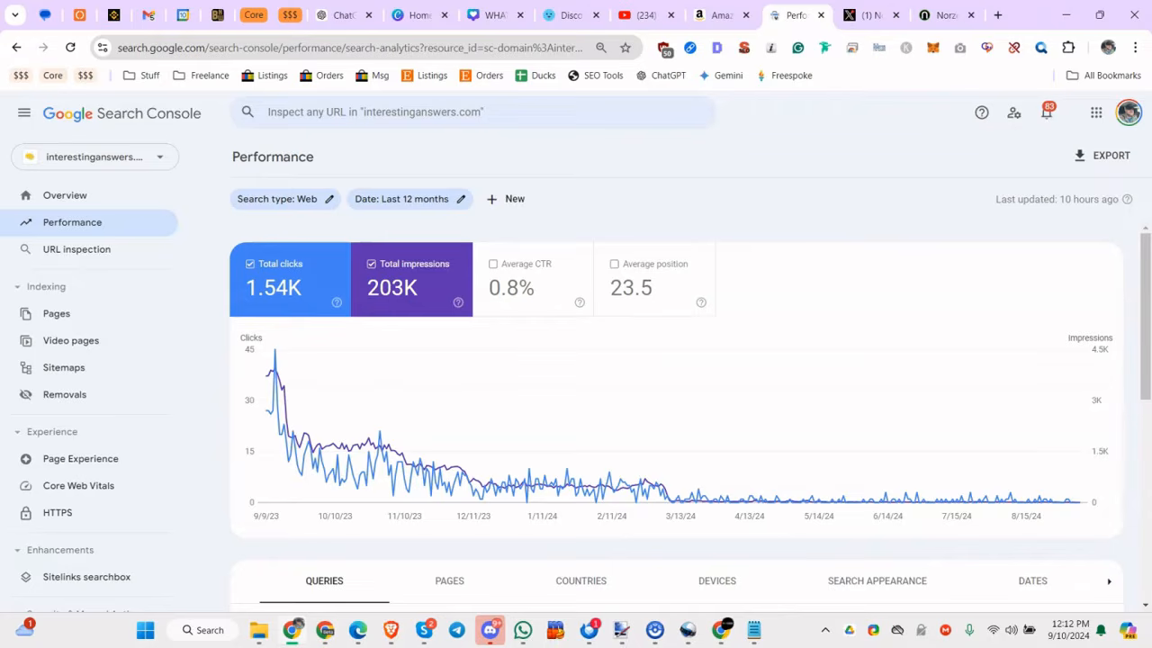
{"action": "key", "text": "alt+Tab"}
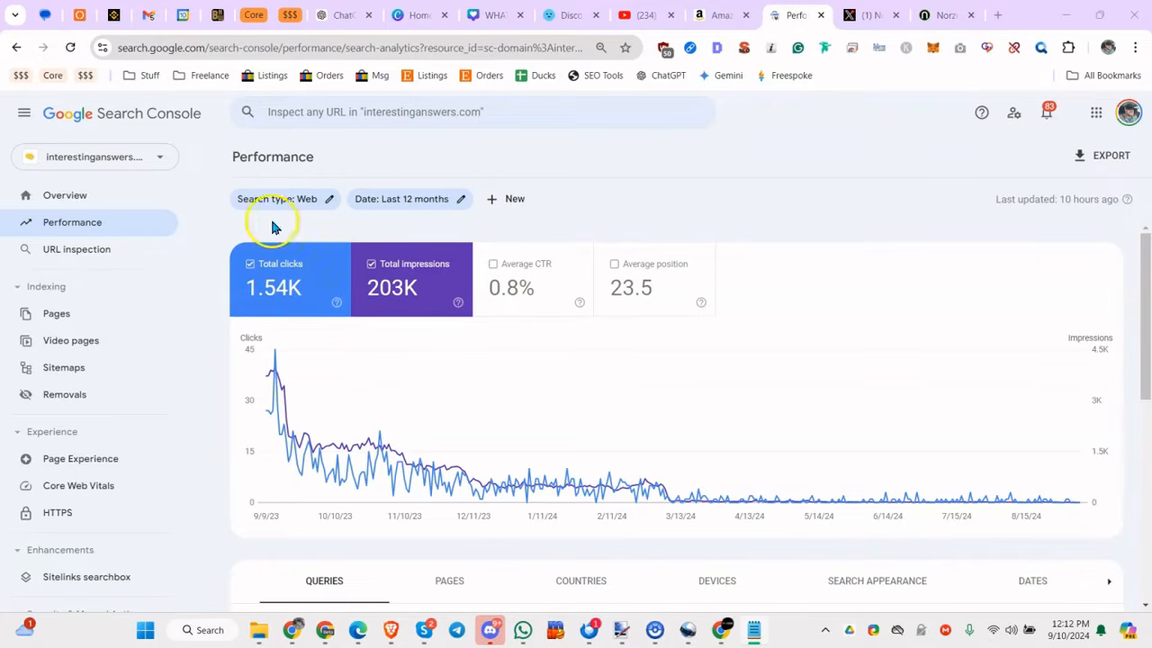
Open the full performance report from the site overview and set its date range to the last 12 months.
{"action": "left_click", "coordinate": [70, 202]}
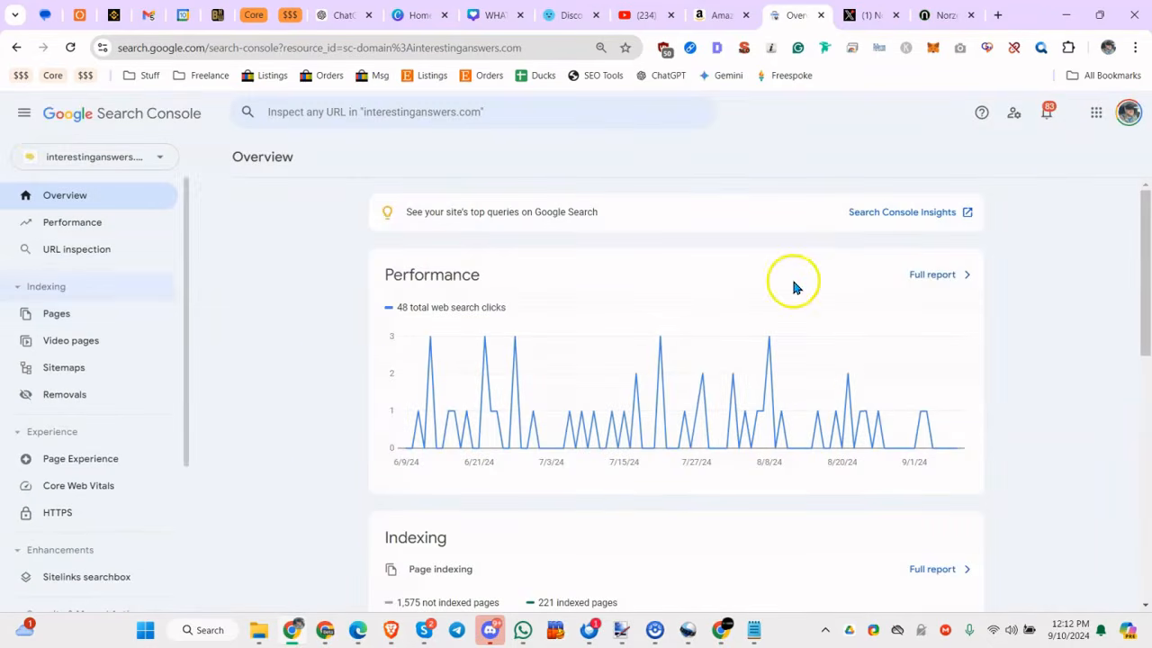
{"action": "left_click", "coordinate": [940, 279]}
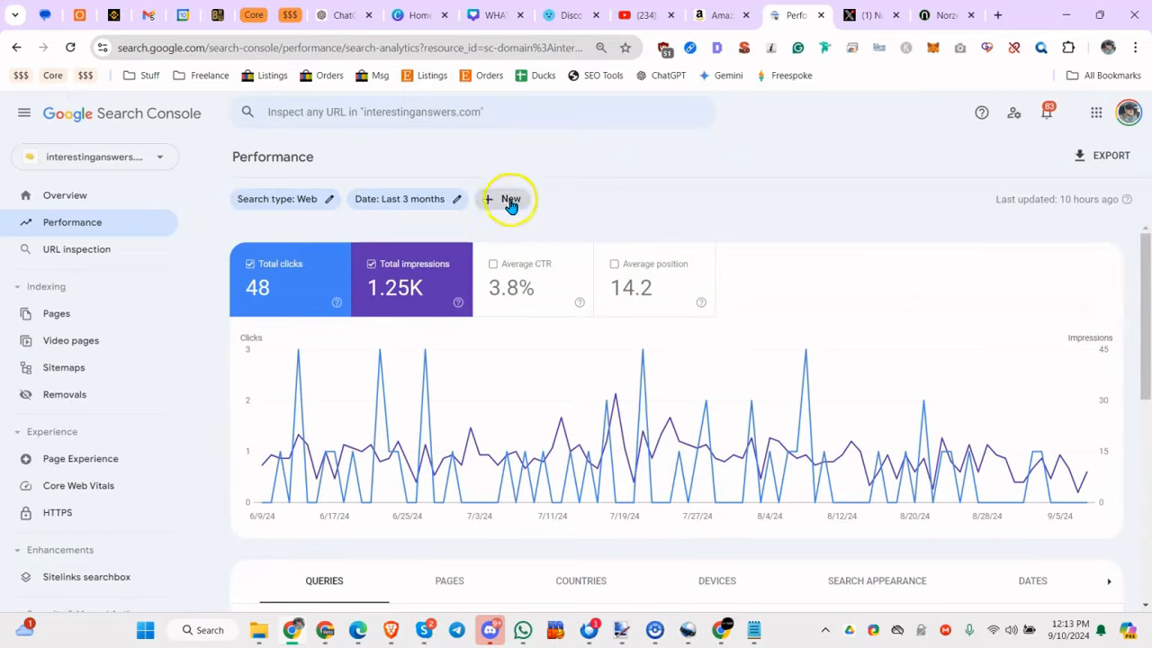
{"action": "left_click", "coordinate": [456, 199]}
{"action": "left_click", "coordinate": [412, 373]}
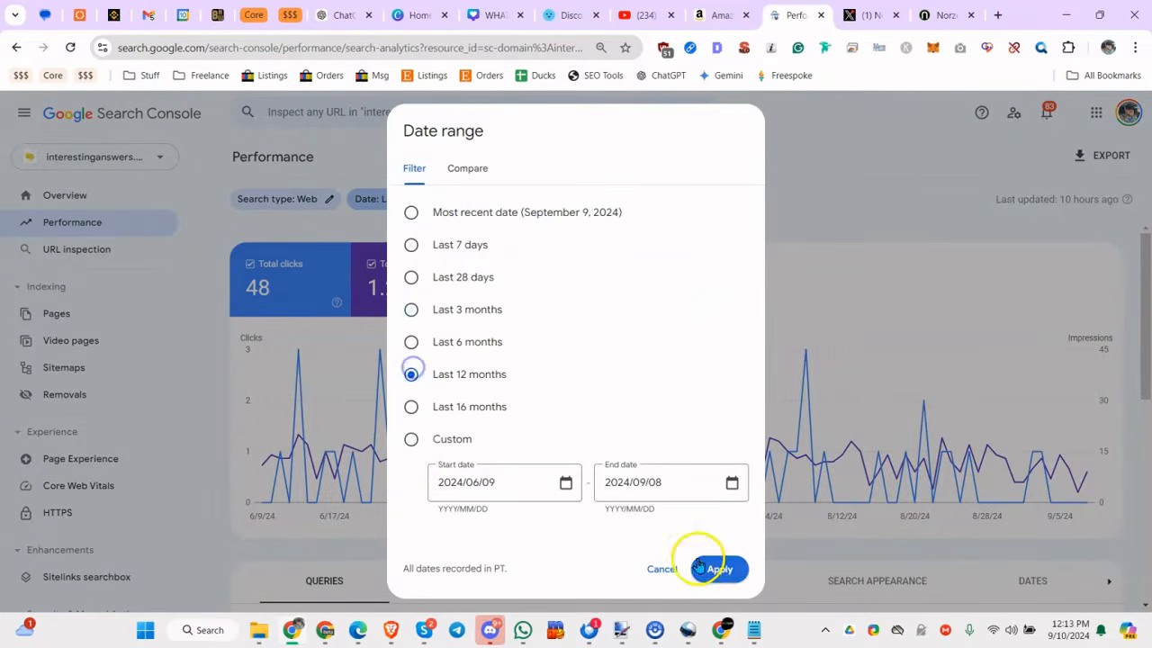
{"action": "left_click", "coordinate": [717, 567]}
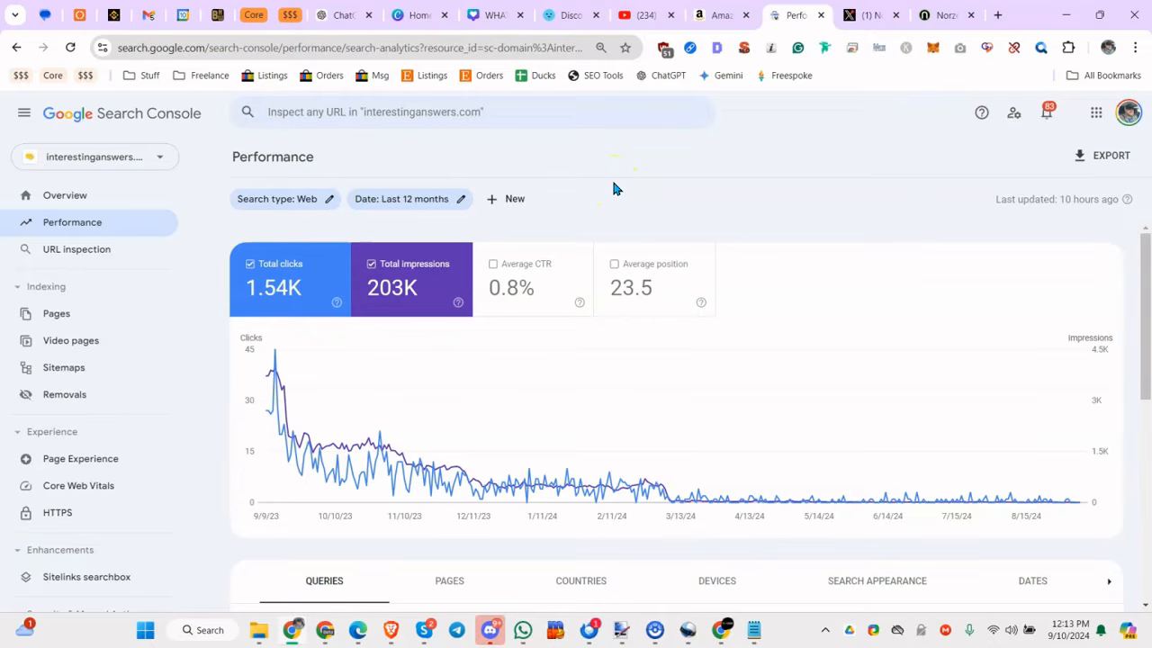
Add a custom regex query filter matching ^(how|why|what|when|where|who|which|can|does|do|is|are|was|will|should)\b to the performance report.
{"action": "left_click", "coordinate": [518, 200]}
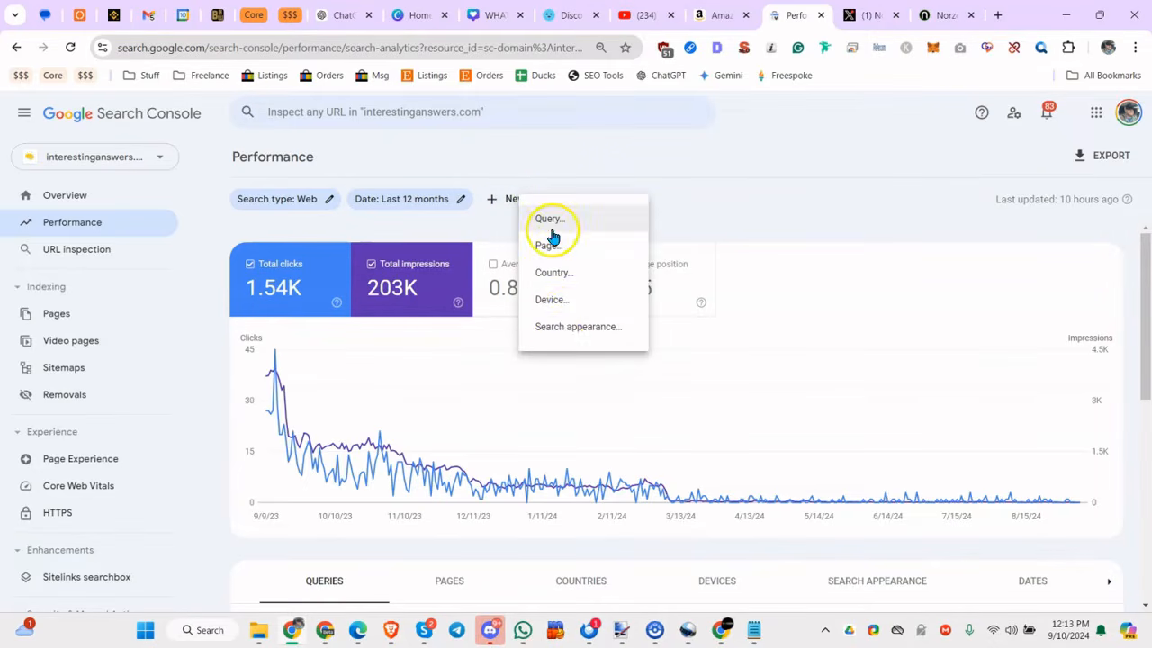
{"action": "left_click", "coordinate": [565, 220]}
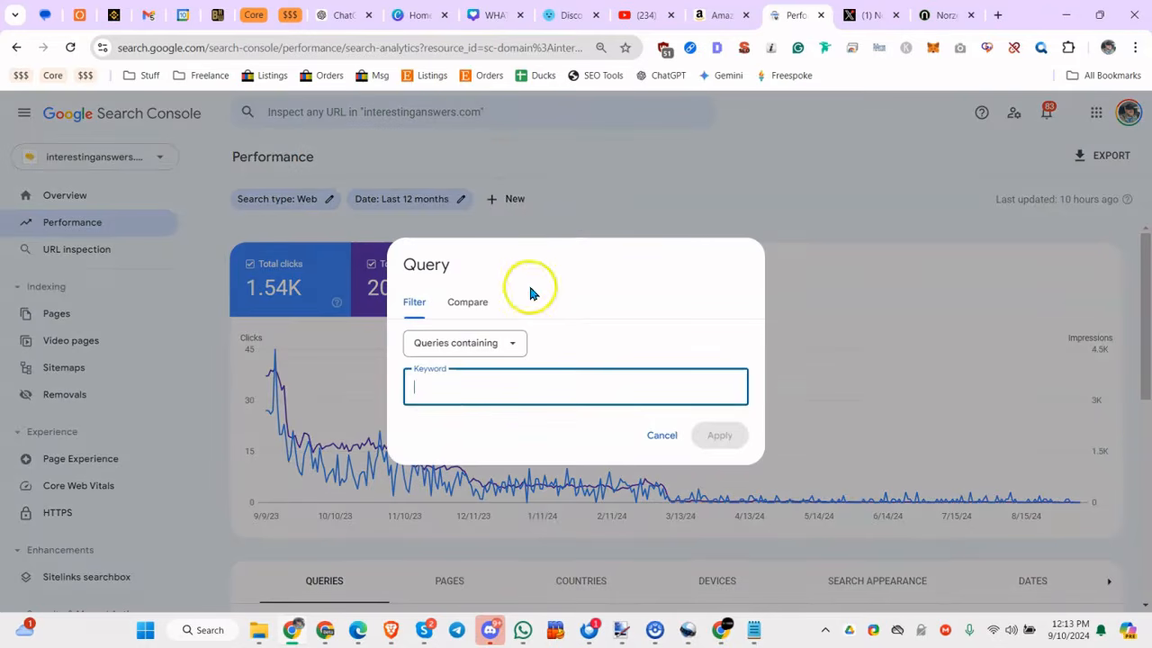
{"action": "left_click", "coordinate": [463, 342]}
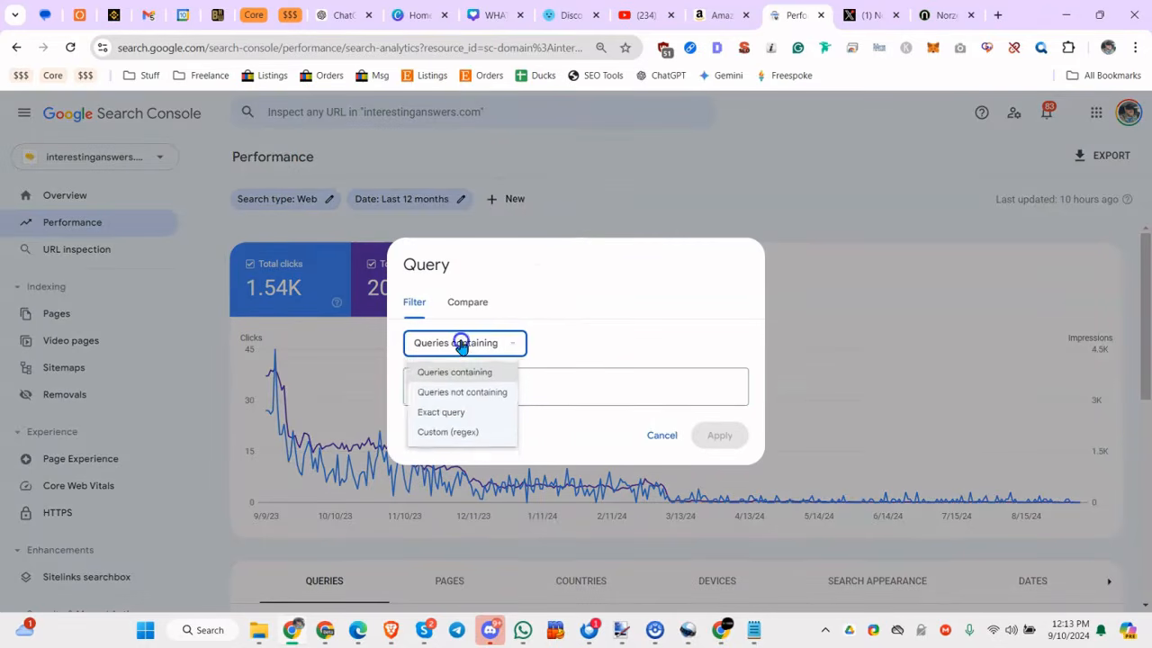
{"action": "left_click", "coordinate": [457, 436]}
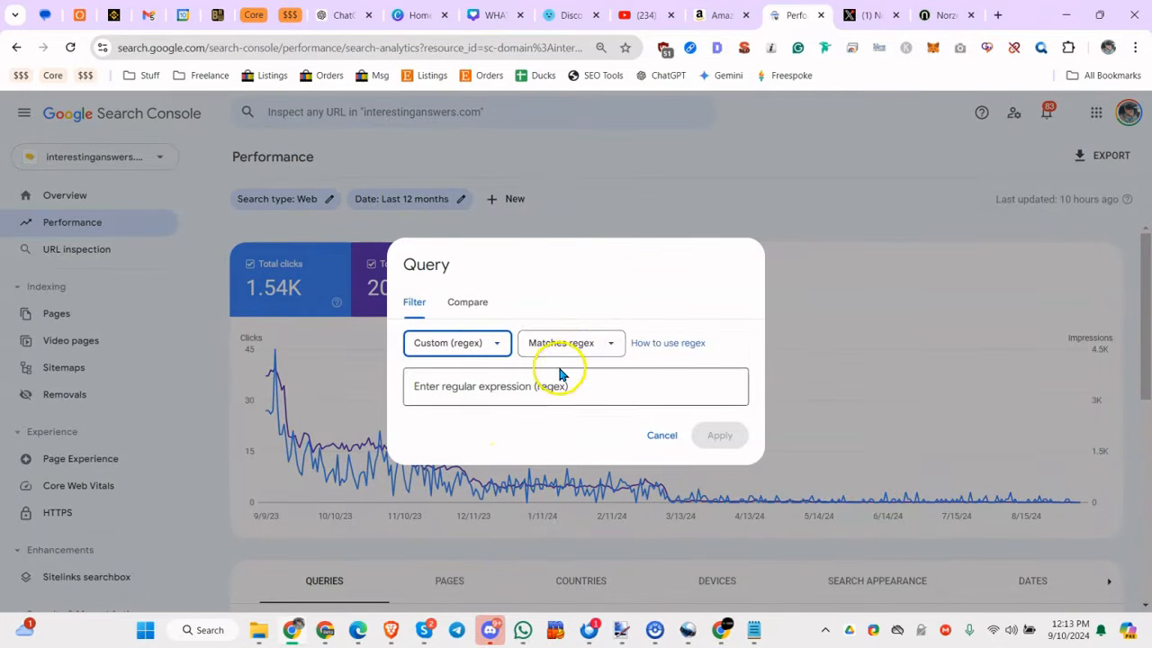
{"action": "left_click", "coordinate": [527, 385]}
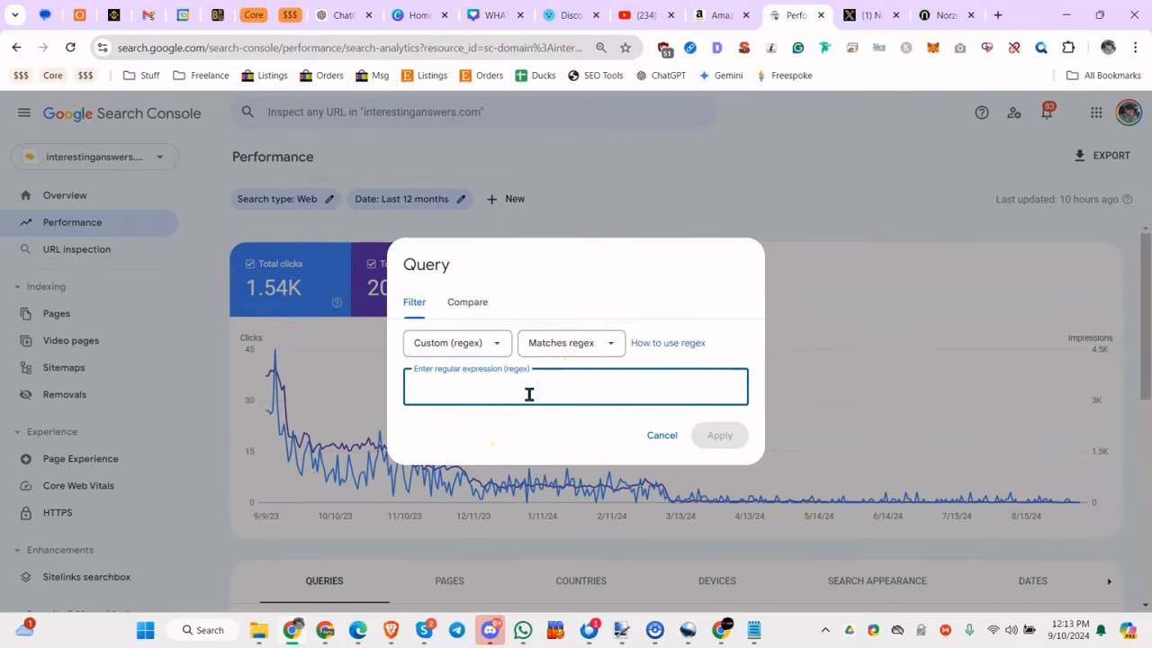
{"action": "type", "text": "\\b(what|when|where|who|which|can|does|do|is|are|was|will|should)\\b"}
{"action": "left_click_drag", "start_coordinate": [432, 391], "coordinate": [527, 388]}
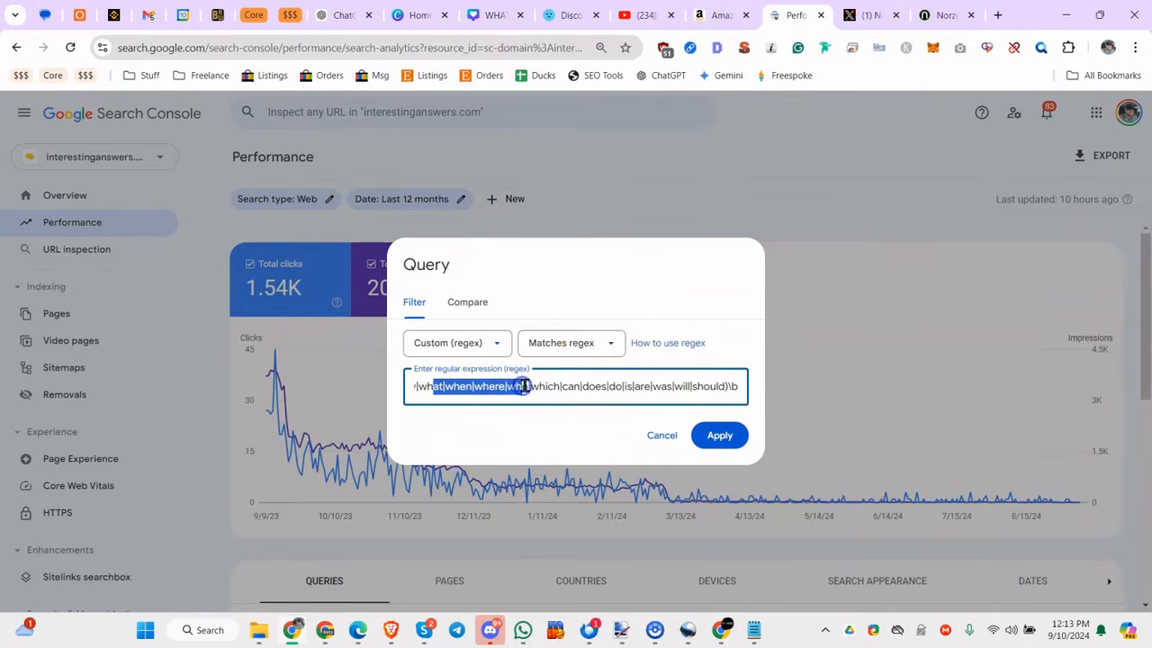
{"action": "left_click", "coordinate": [724, 433]}
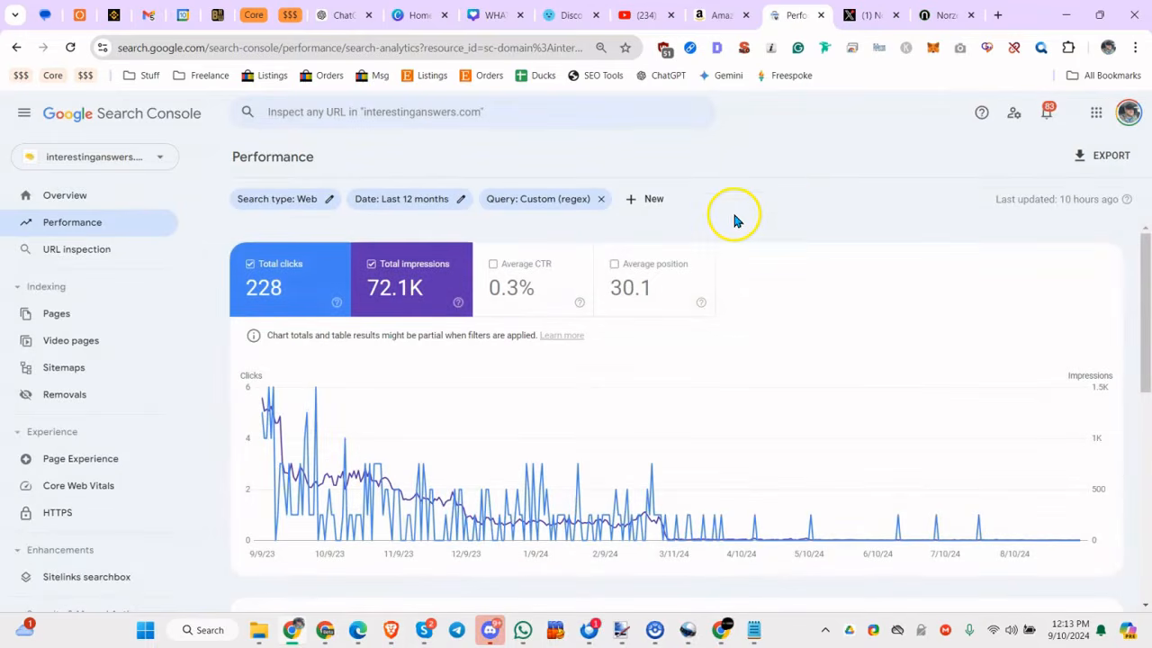
Review the top queries that match the question-word regex, and remove that query filter from the report.
{"action": "left_click", "coordinate": [831, 177]}
{"action": "left_click_drag", "start_coordinate": [1136, 309], "coordinate": [1126, 476]}
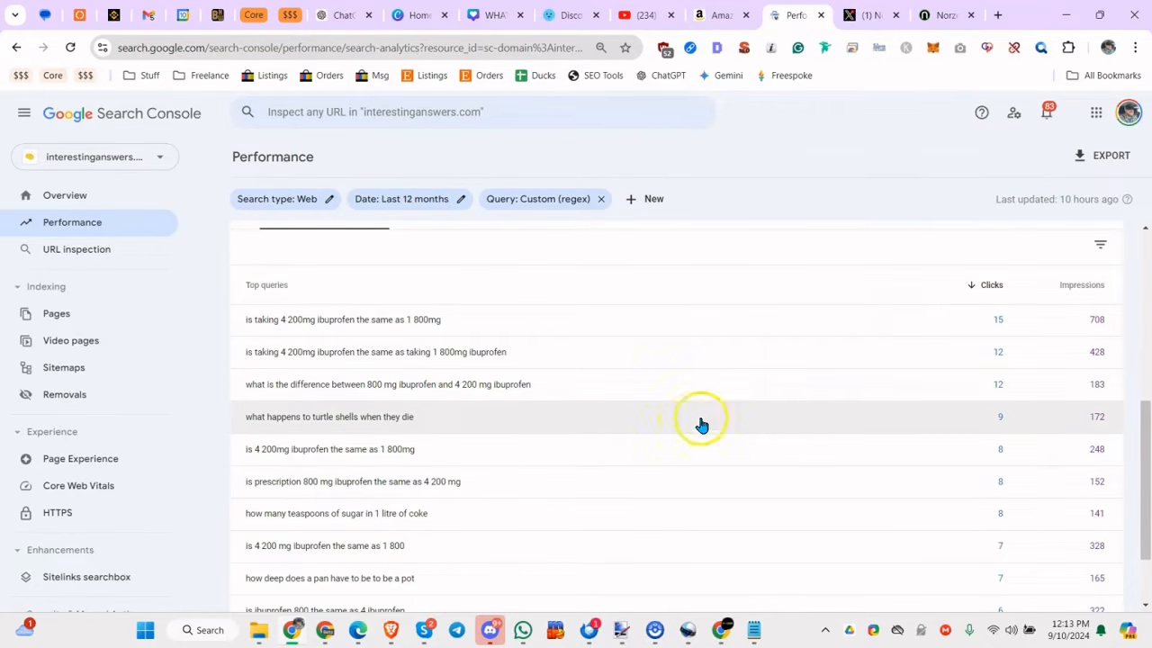
{"action": "scroll", "coordinate": [699, 424], "scroll_direction": "down", "scroll_amount": 2}
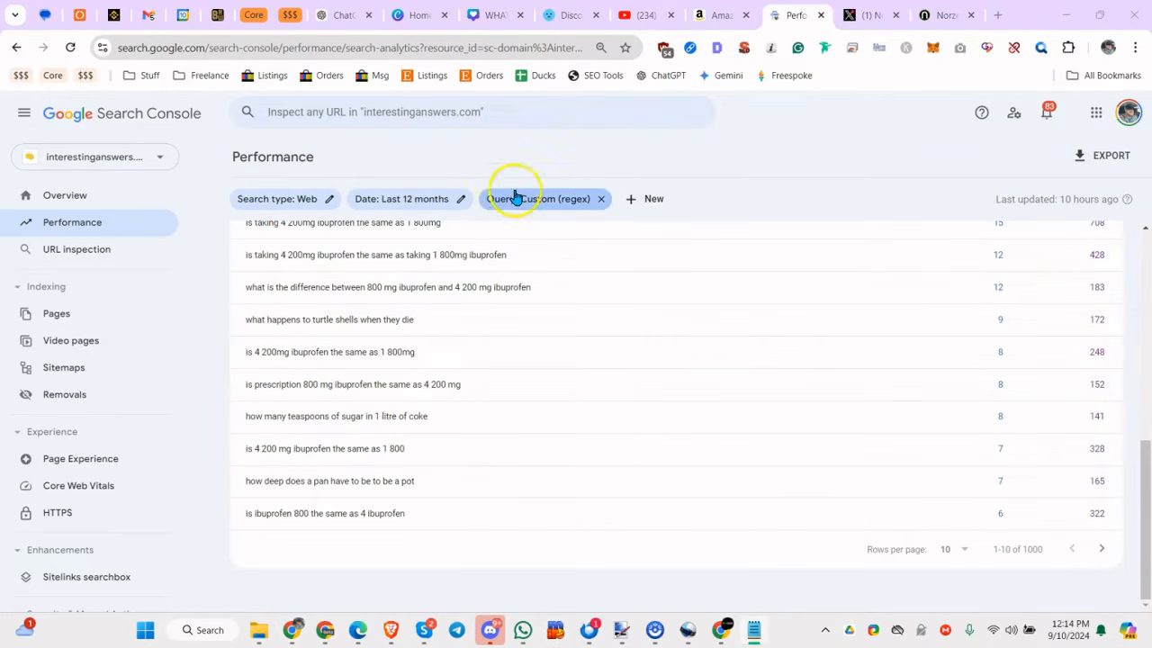
{"action": "left_click", "coordinate": [514, 196]}
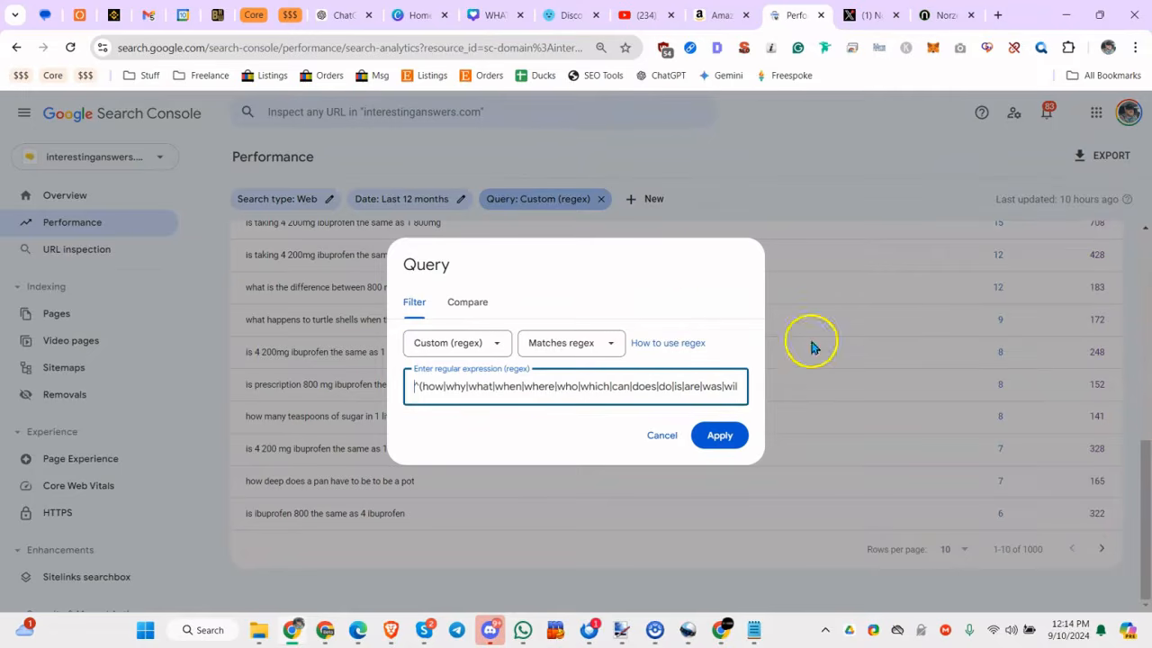
{"action": "left_click", "coordinate": [671, 436]}
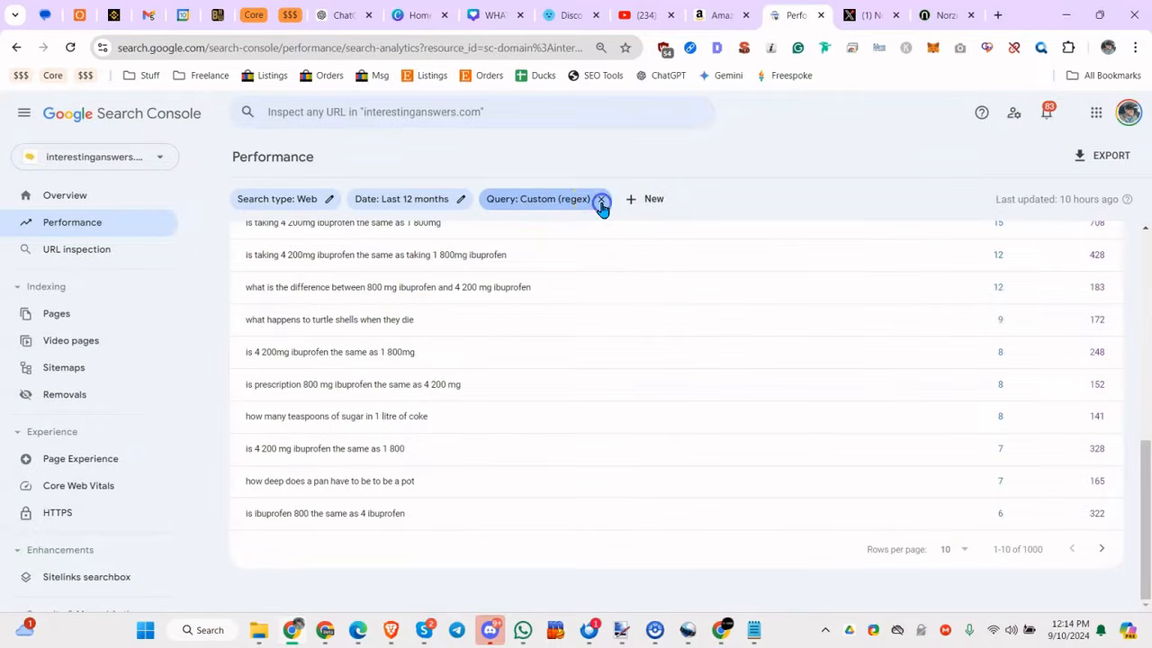
{"action": "left_click", "coordinate": [601, 199]}
Add a custom regex query filter matching ^\b\w{3,}\b.*\b\w{5,}\b.*\b\w{5,}\b$ to the performance report.
{"action": "left_click", "coordinate": [511, 198]}
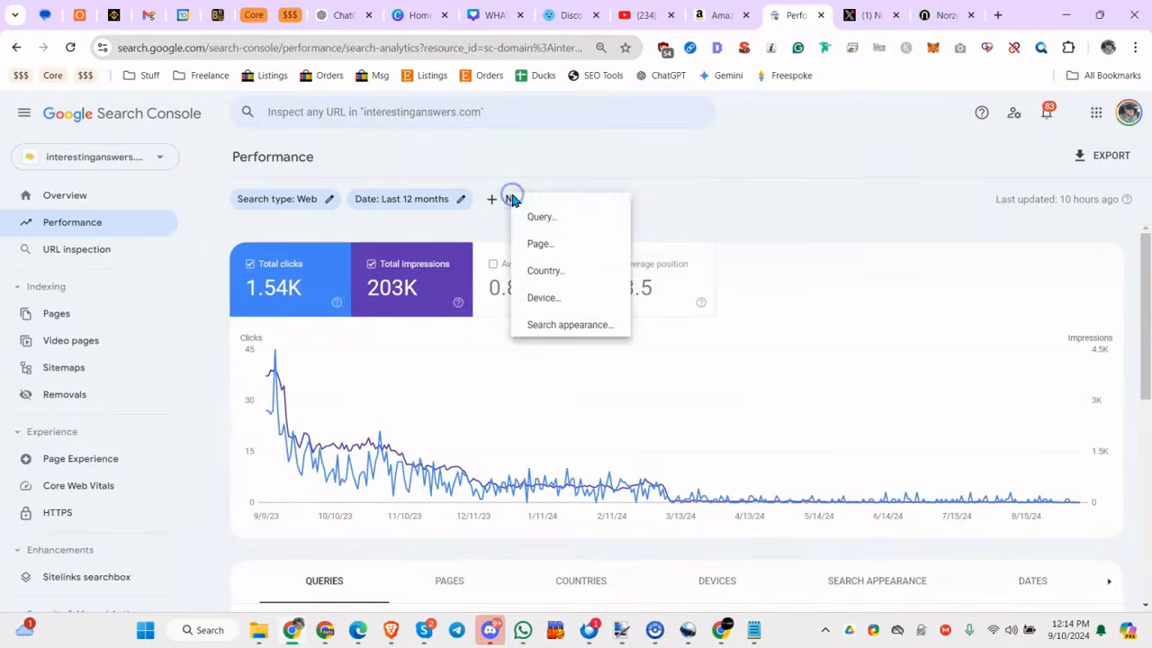
{"action": "left_click", "coordinate": [550, 218]}
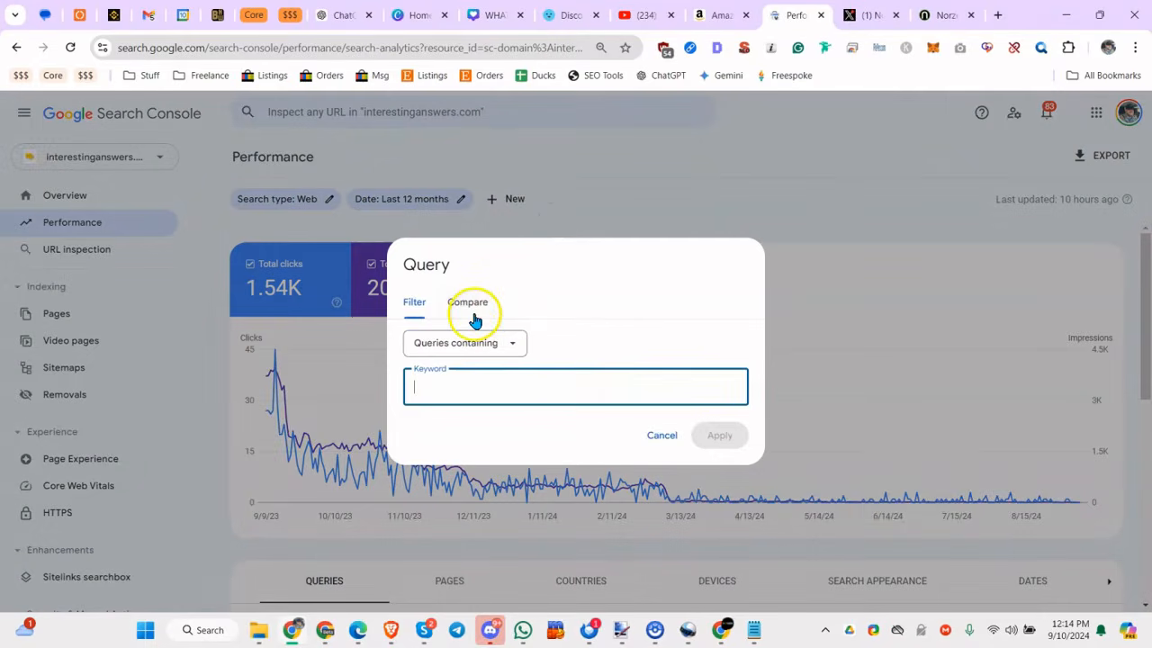
{"action": "left_click", "coordinate": [468, 343]}
{"action": "left_click", "coordinate": [446, 438]}
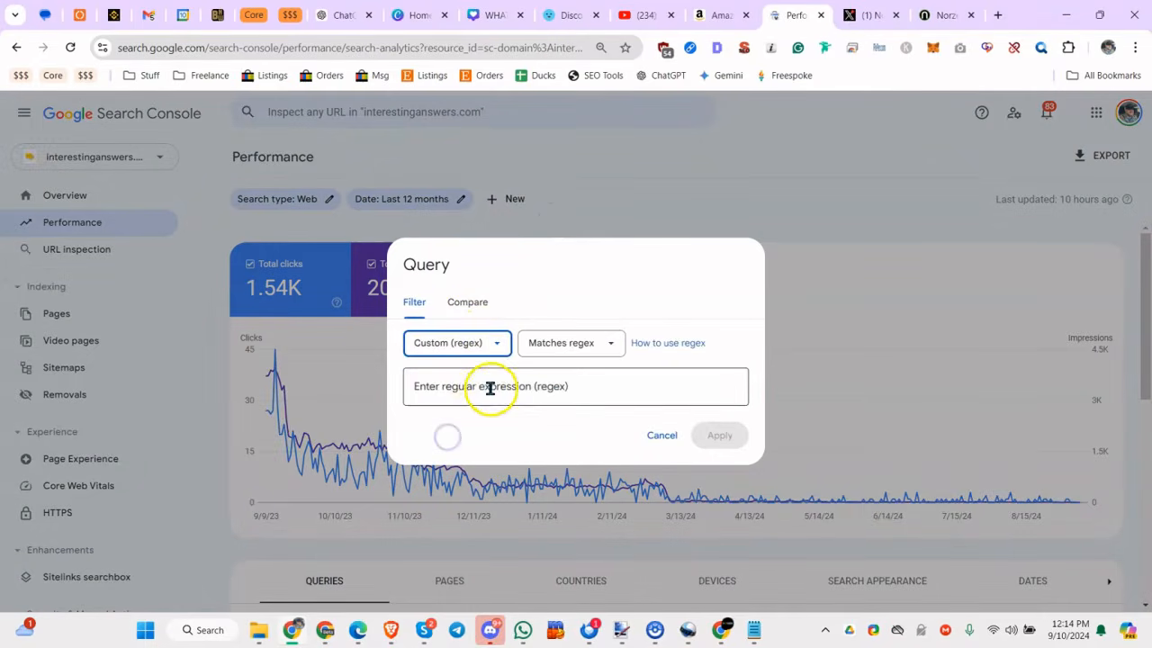
{"action": "left_click", "coordinate": [489, 386]}
{"action": "type", "text": "^\\b\\w{3,}\\b.*\\b\\w{5}\\b.*\\b\\w{5,}\\b$"}
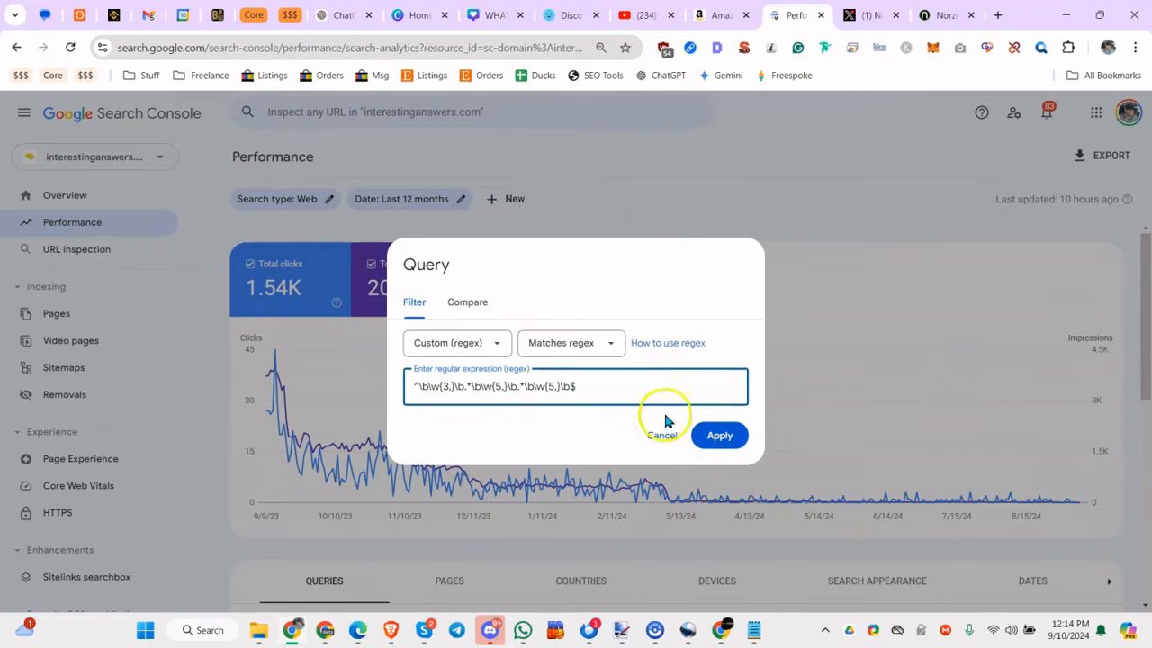
{"action": "left_click", "coordinate": [719, 438]}
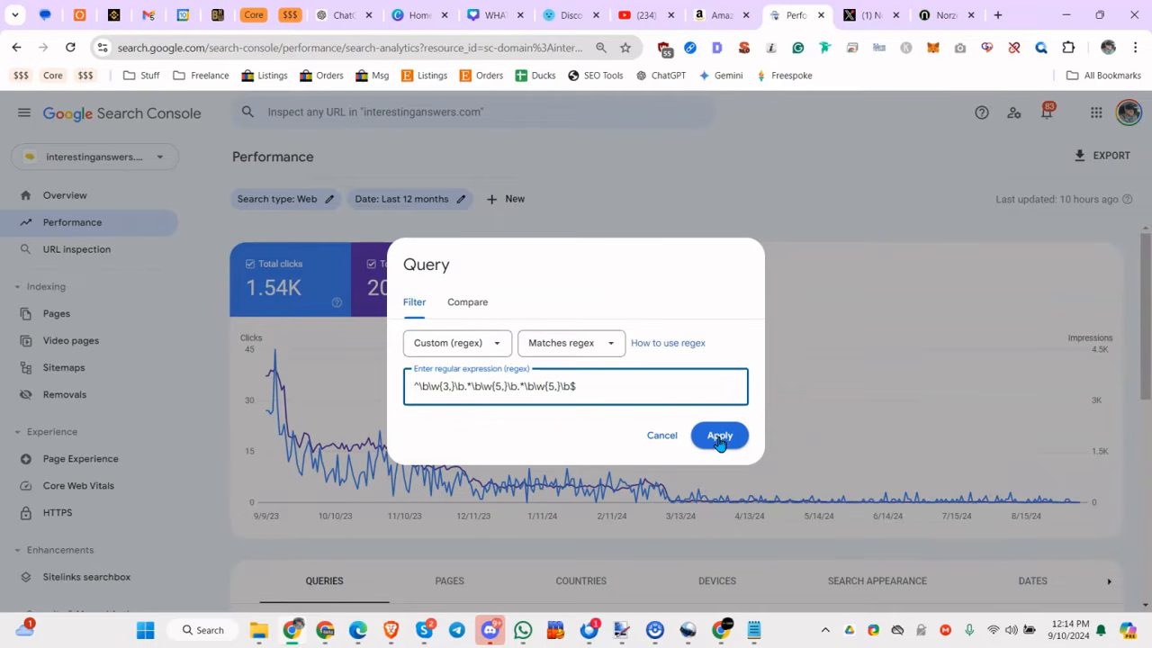
{"action": "left_click", "coordinate": [720, 438]}
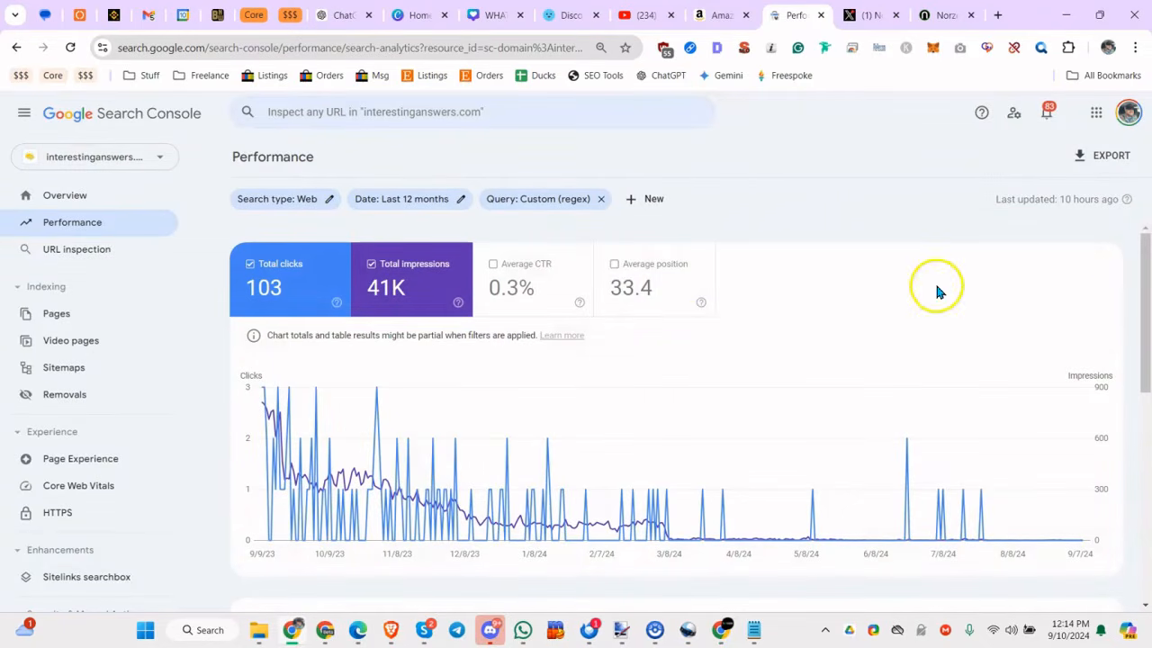
Examine the top queries with their clicks and impressions for the long-phrase regex filter.
{"action": "left_click_drag", "start_coordinate": [1143, 311], "coordinate": [1135, 500]}
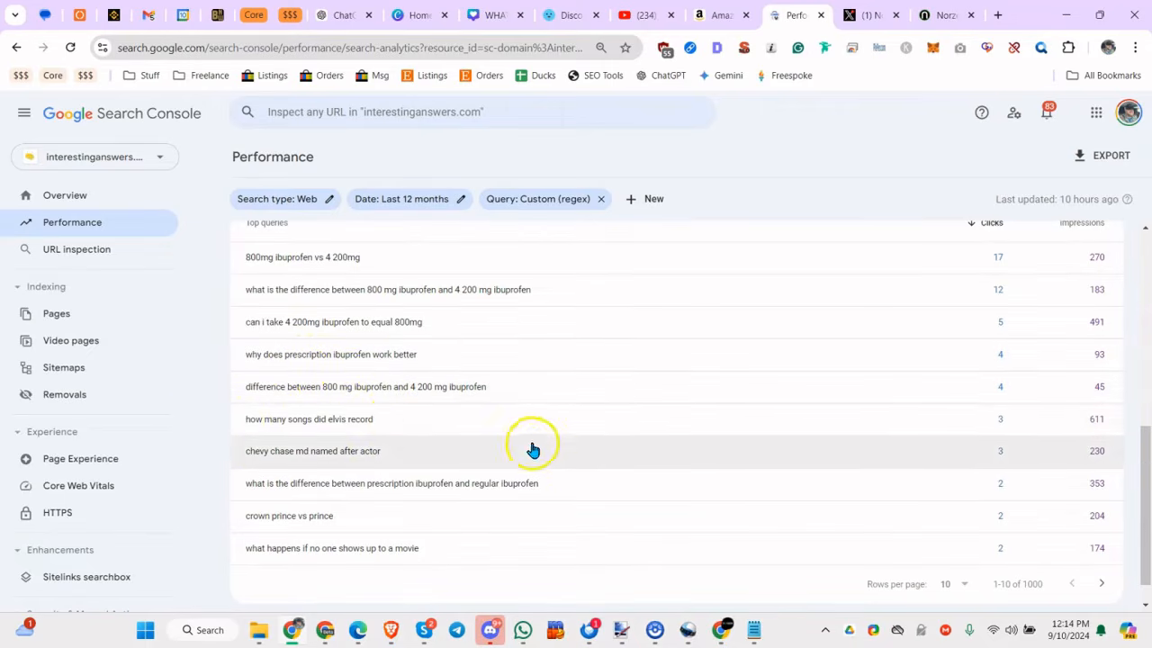
{"action": "scroll", "coordinate": [684, 400], "scroll_direction": "up", "scroll_amount": 3}
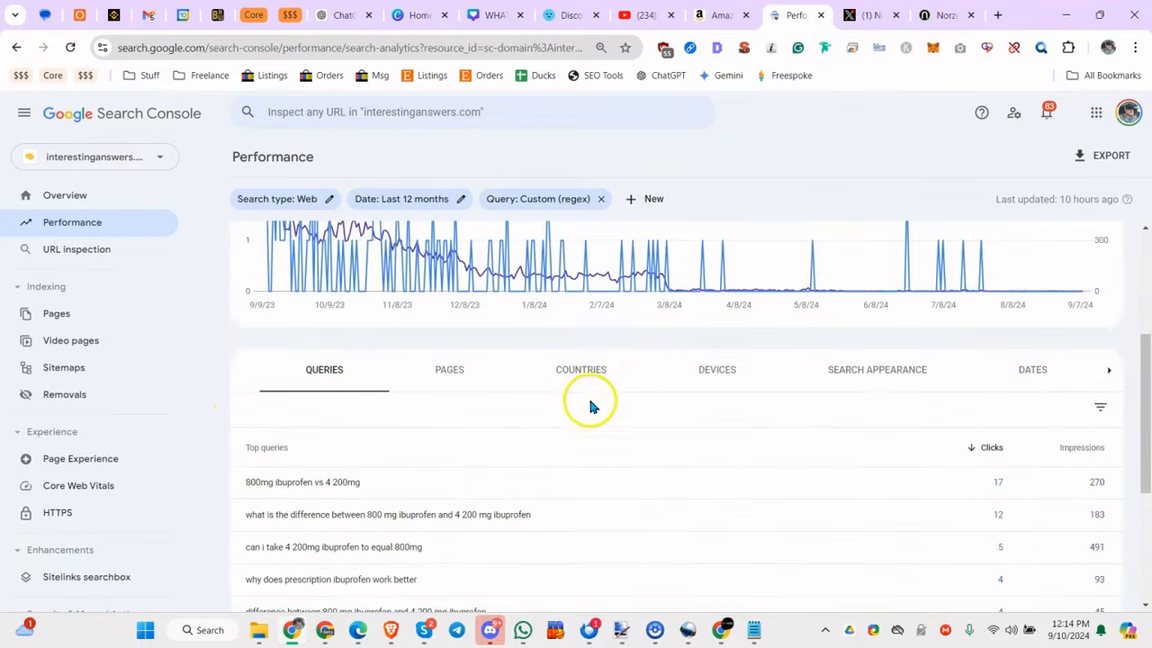
{"action": "scroll", "coordinate": [504, 423], "scroll_direction": "down", "scroll_amount": 3}
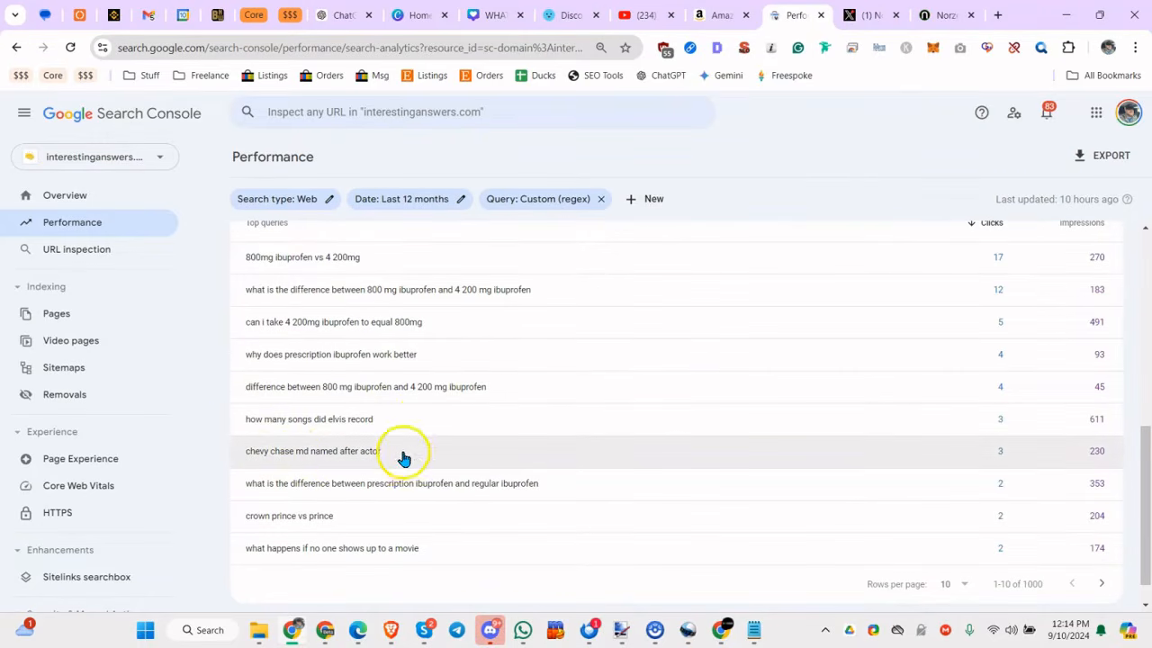
{"action": "scroll", "coordinate": [479, 553], "scroll_direction": "up", "scroll_amount": 1}
{"action": "scroll", "coordinate": [490, 540], "scroll_direction": "up", "scroll_amount": 1}
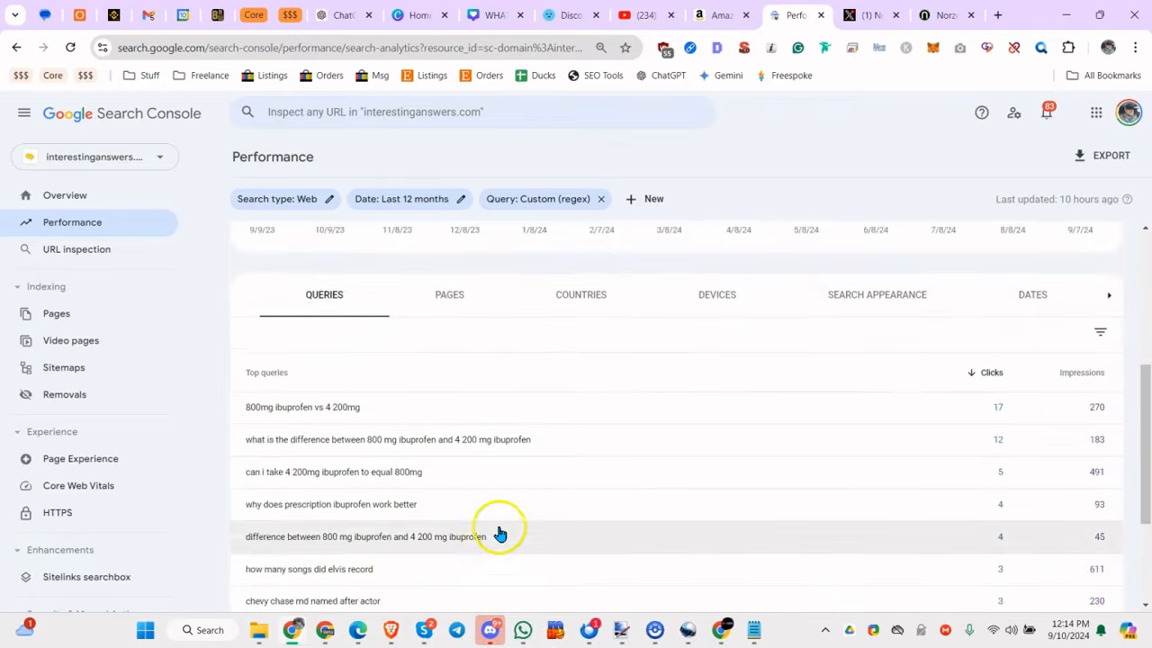
{"action": "scroll", "coordinate": [508, 522], "scroll_direction": "down", "scroll_amount": 1}
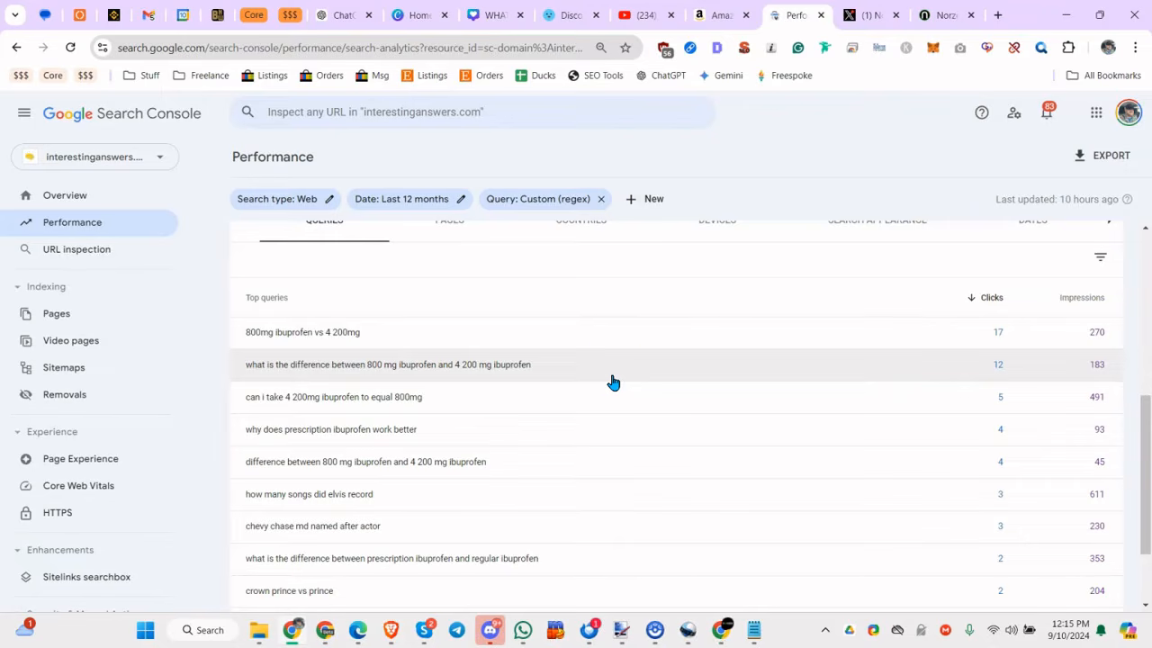
Open interestinganswers.com in a new browser tab and look over the articles on its home page.
{"action": "left_click", "coordinate": [1006, 16]}
{"action": "type", "text": "inte"}
{"action": "key", "text": "Return"}
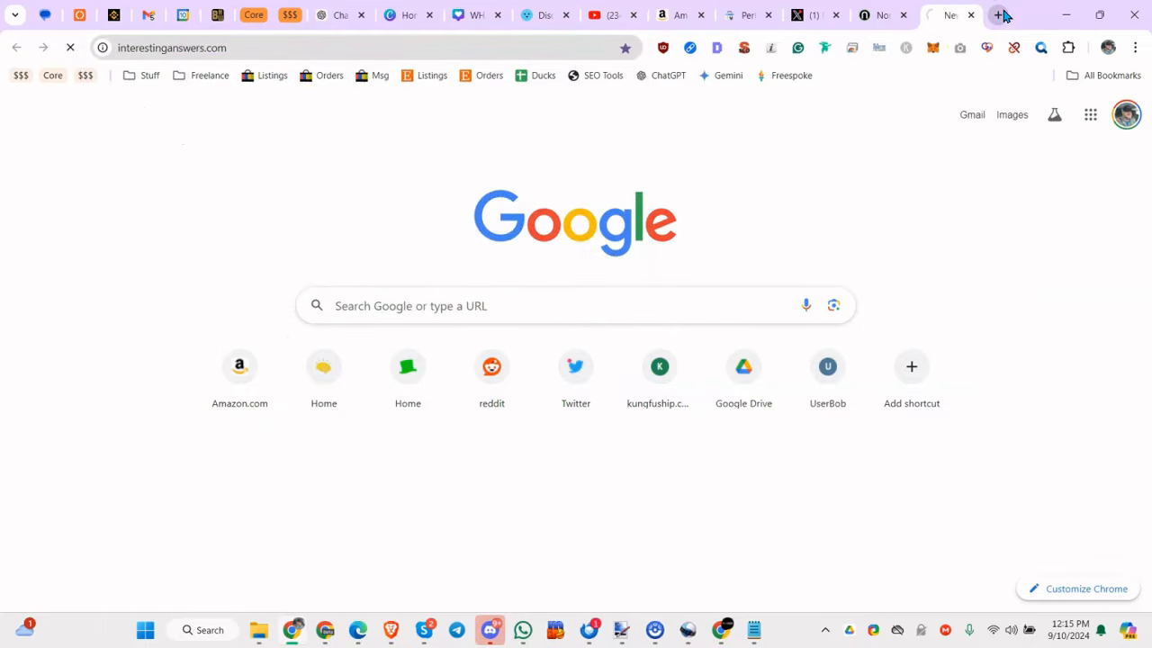
{"action": "scroll", "coordinate": [540, 276], "scroll_direction": "down", "scroll_amount": 2}
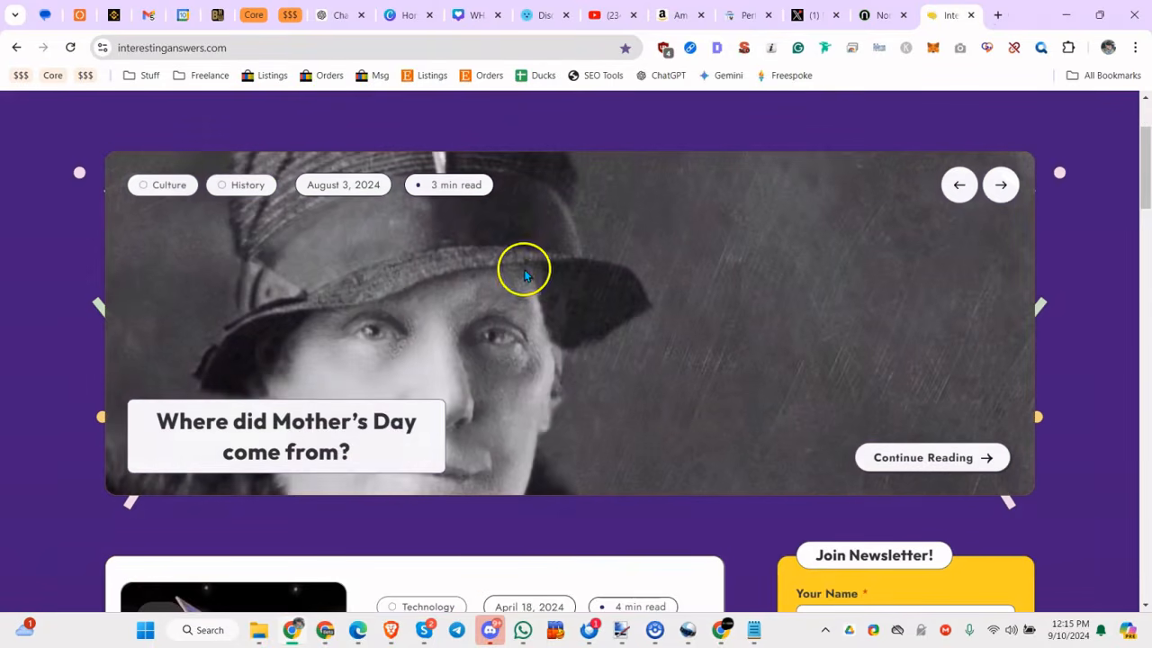
{"action": "scroll", "coordinate": [368, 424], "scroll_direction": "down", "scroll_amount": 3}
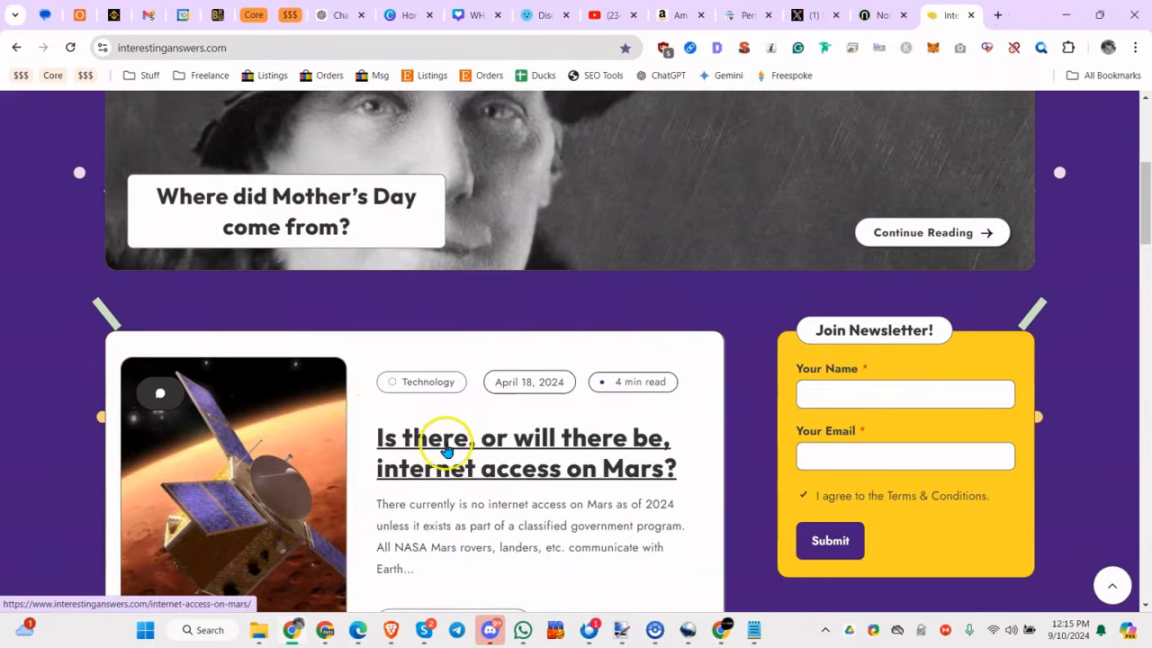
Look further down the interestinganswers.com home page, and return to the Search Console performance report.
{"action": "scroll", "coordinate": [558, 442], "scroll_direction": "down", "scroll_amount": 1}
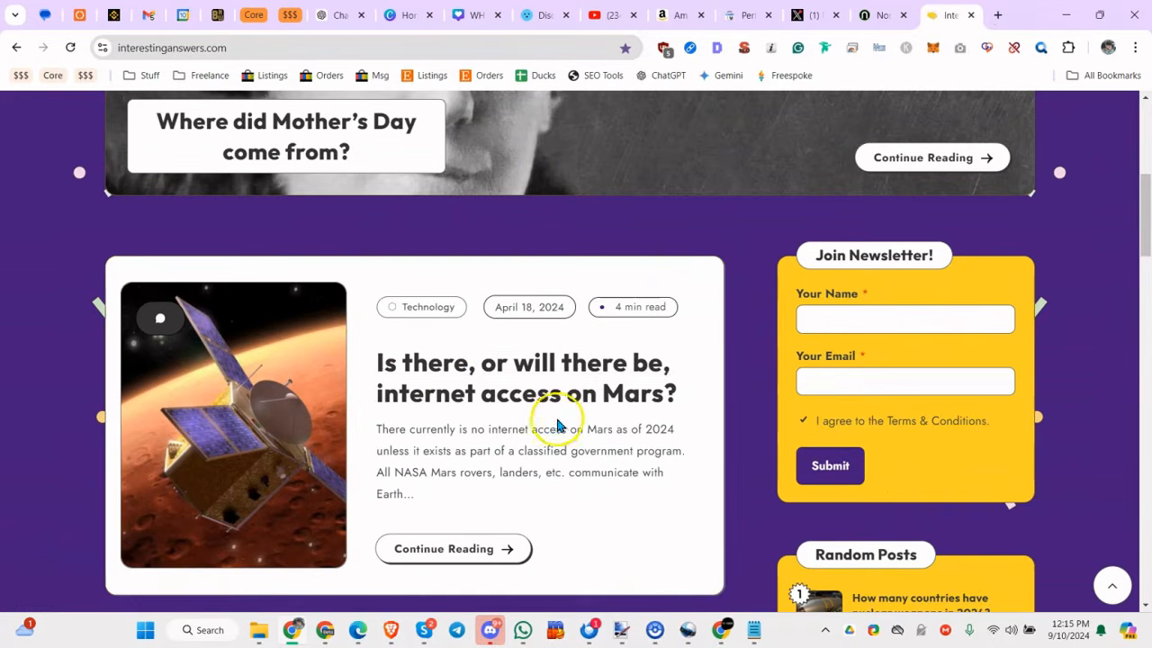
{"action": "left_click", "coordinate": [869, 16]}
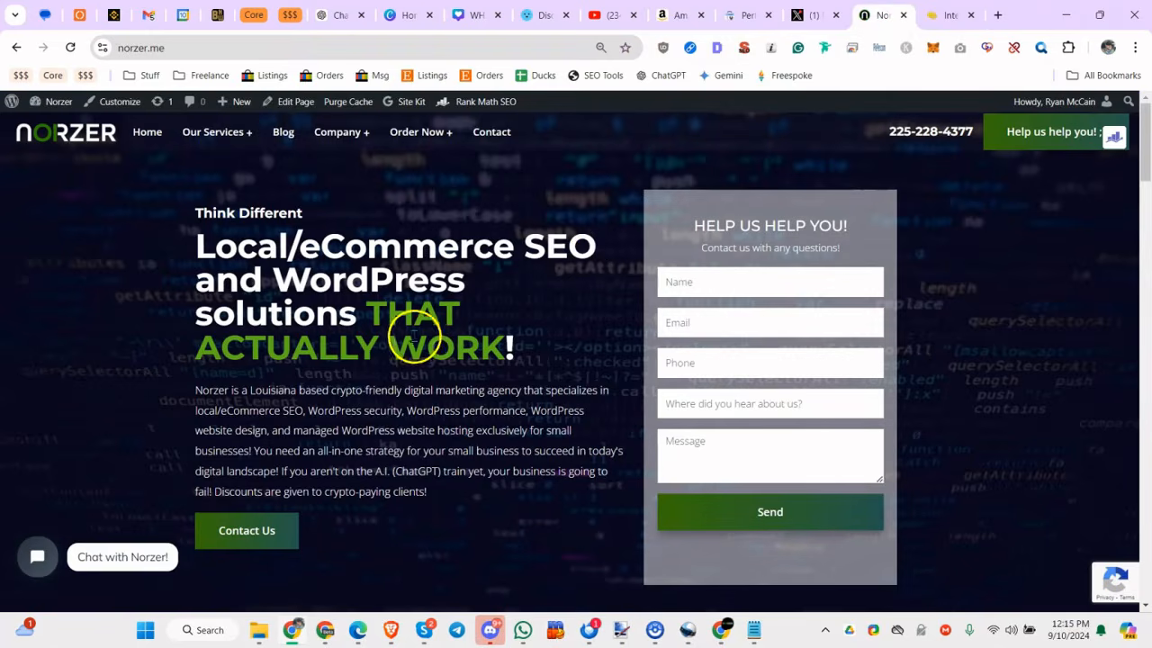
{"action": "left_click", "coordinate": [750, 13]}
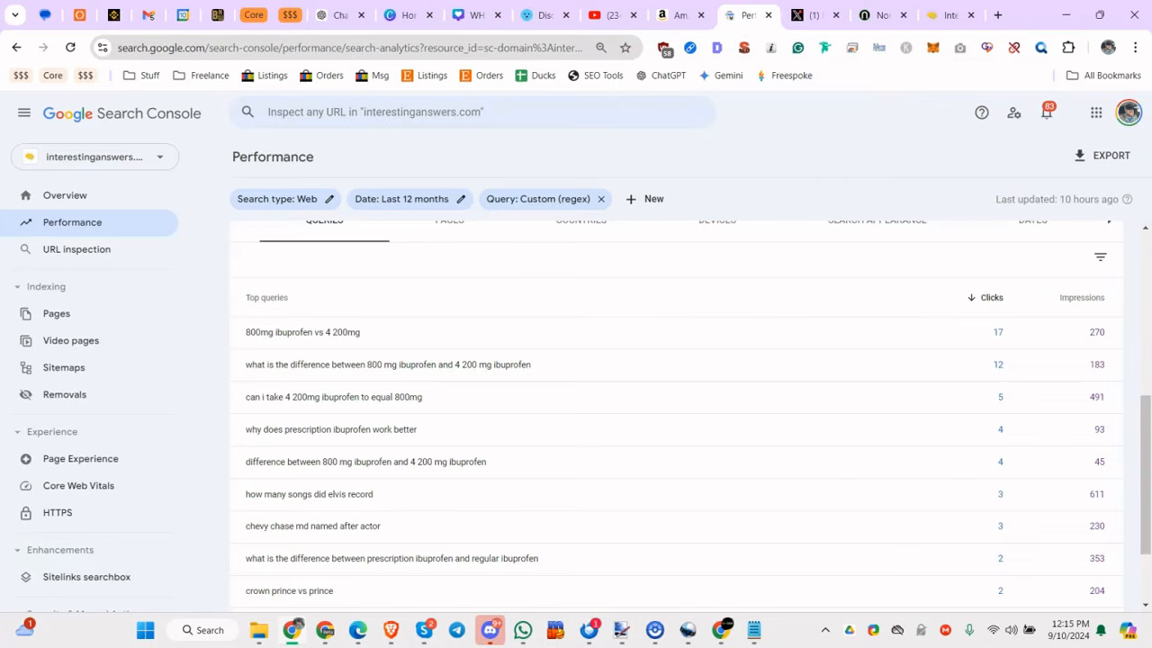
Replace the expression in the existing custom regex query filter with (\balternatives\b|\bvs\b|\bcompare\b) and apply it.
{"action": "key", "text": "alt+Tab"}
{"action": "left_click", "coordinate": [568, 196]}
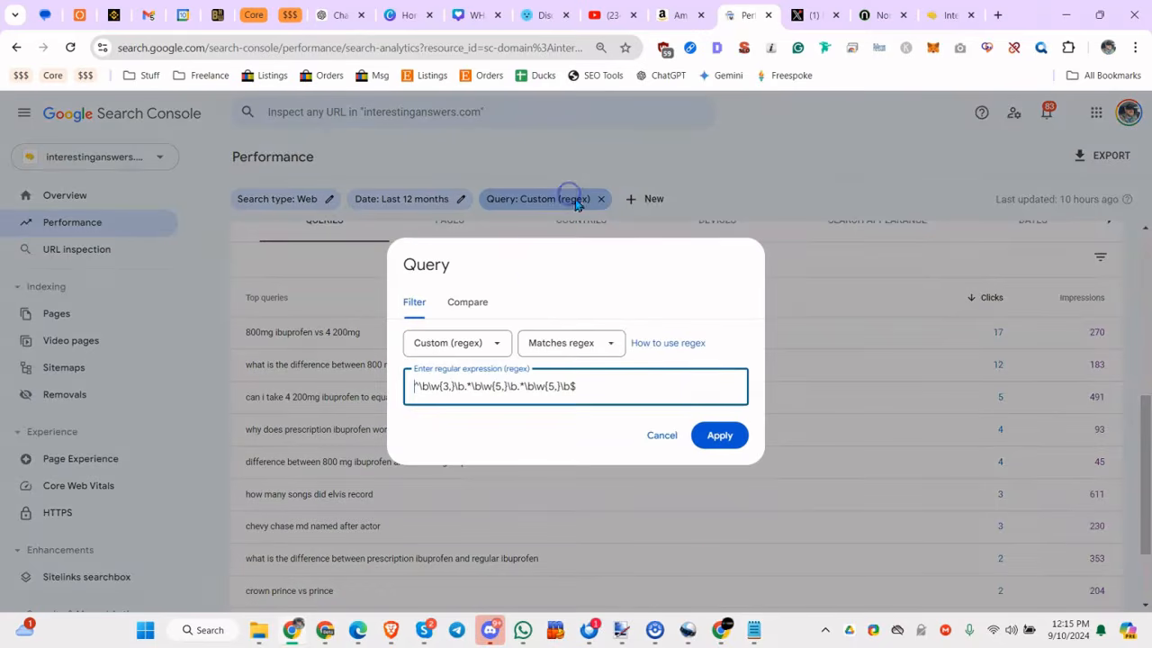
{"action": "triple_click", "coordinate": [527, 393]}
{"action": "type", "text": "(\\balternatives\\b|\\bvs\\b|\\bcompare\\b)"}
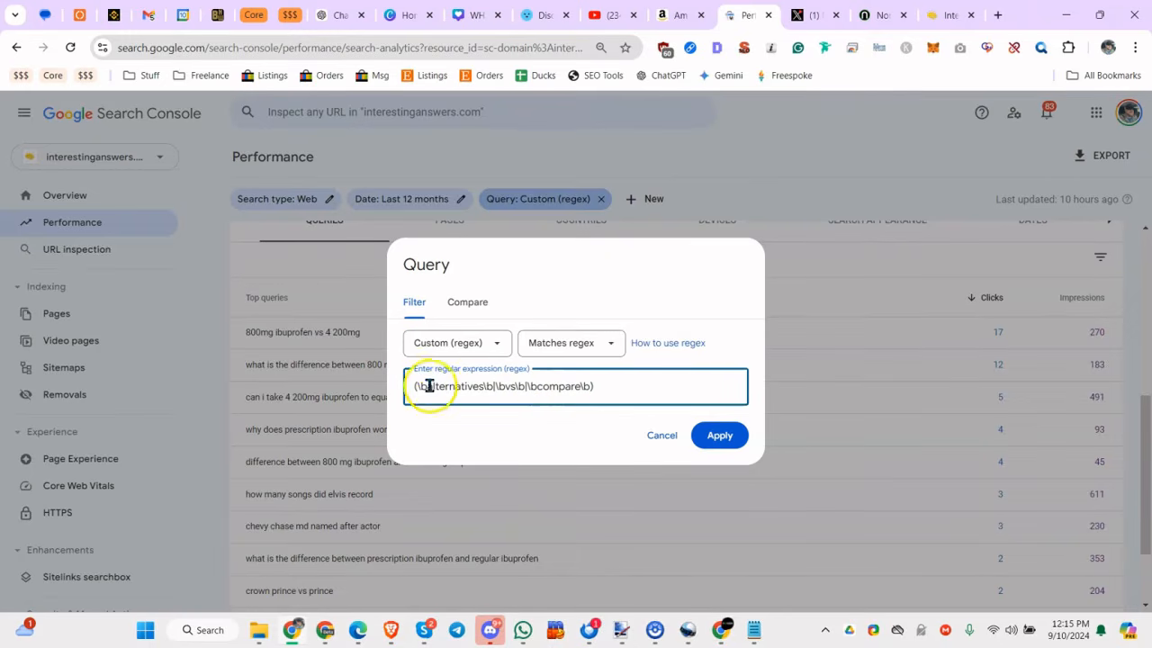
{"action": "left_click_drag", "start_coordinate": [431, 386], "coordinate": [601, 392]}
{"action": "left_click", "coordinate": [499, 386]}
{"action": "left_click", "coordinate": [701, 434]}
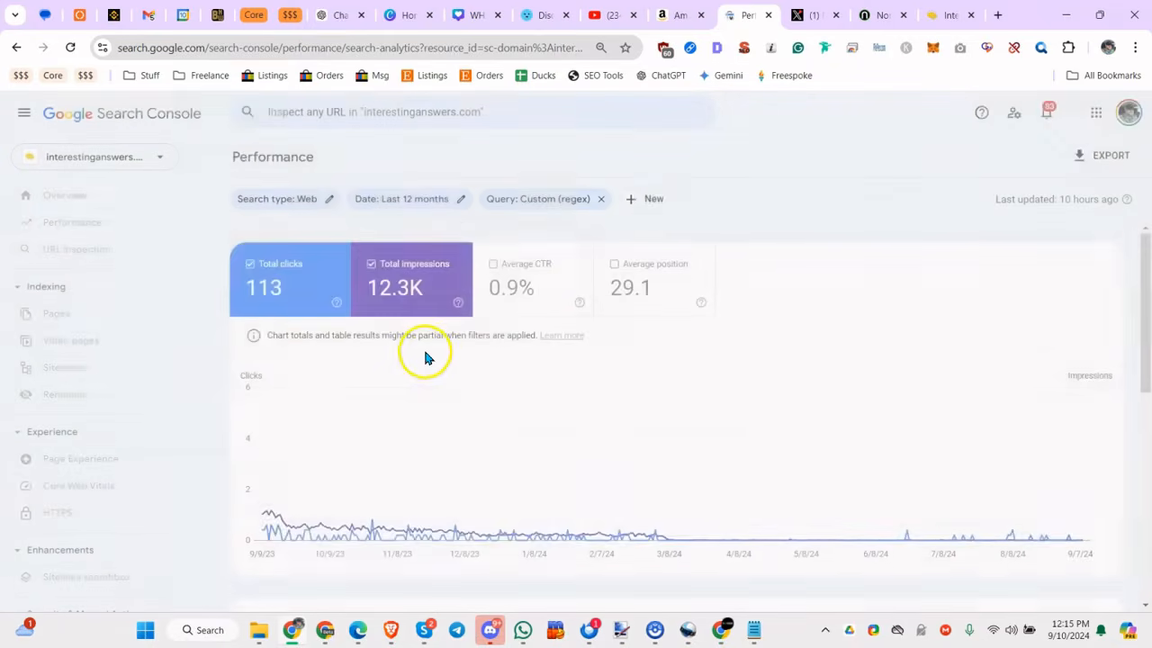
Review the top queries that match the comparison-word regex, and dismiss the new-mail notification.
{"action": "scroll", "coordinate": [423, 349], "scroll_direction": "down", "scroll_amount": 1}
{"action": "scroll", "coordinate": [219, 424], "scroll_direction": "down", "scroll_amount": 8}
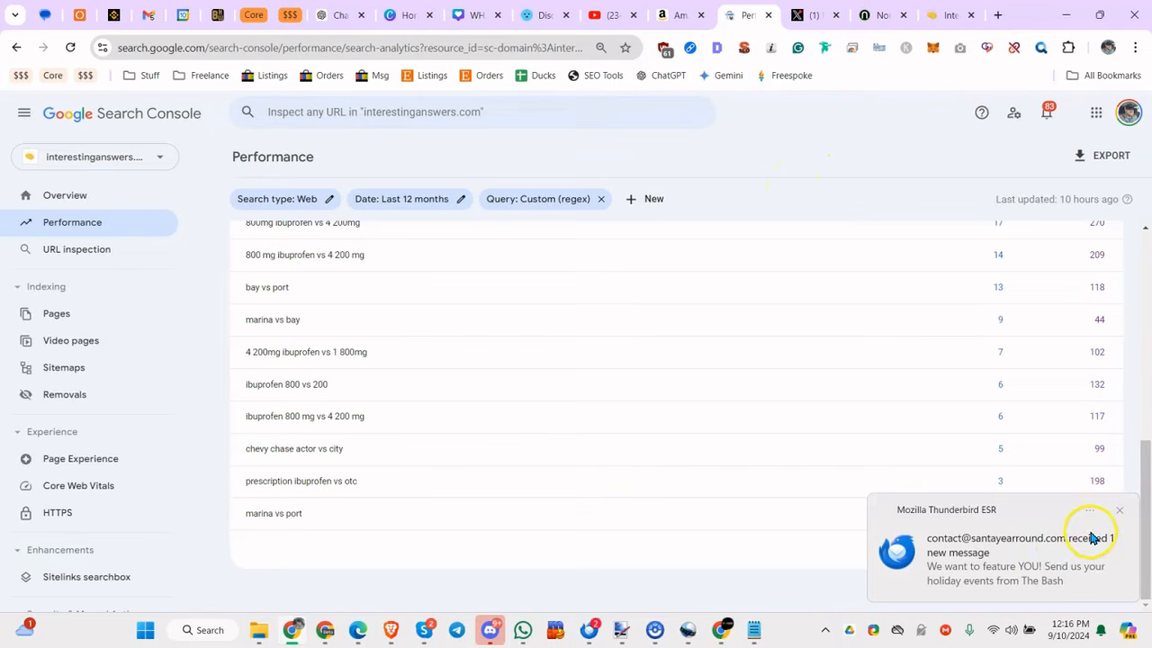
{"action": "left_click", "coordinate": [1118, 510]}
Remove the comparison-word query filter and add a custom regex query filter matching (near me|in \w+|best \w+ in \w+).
{"action": "left_click", "coordinate": [754, 630]}
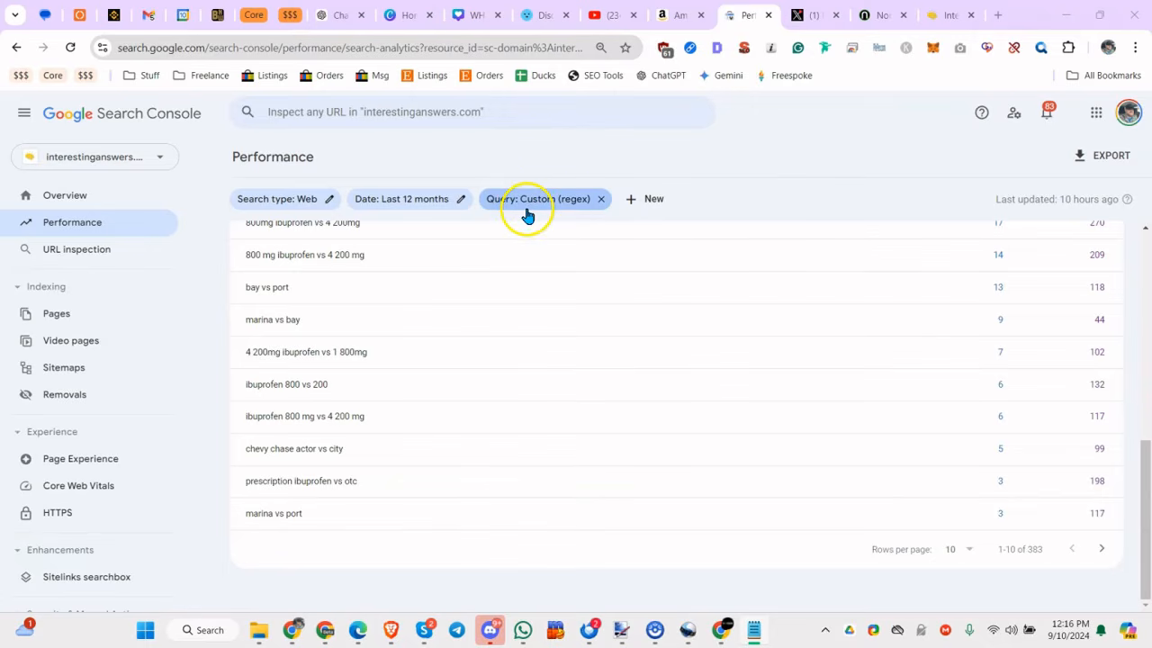
{"action": "left_click", "coordinate": [600, 200]}
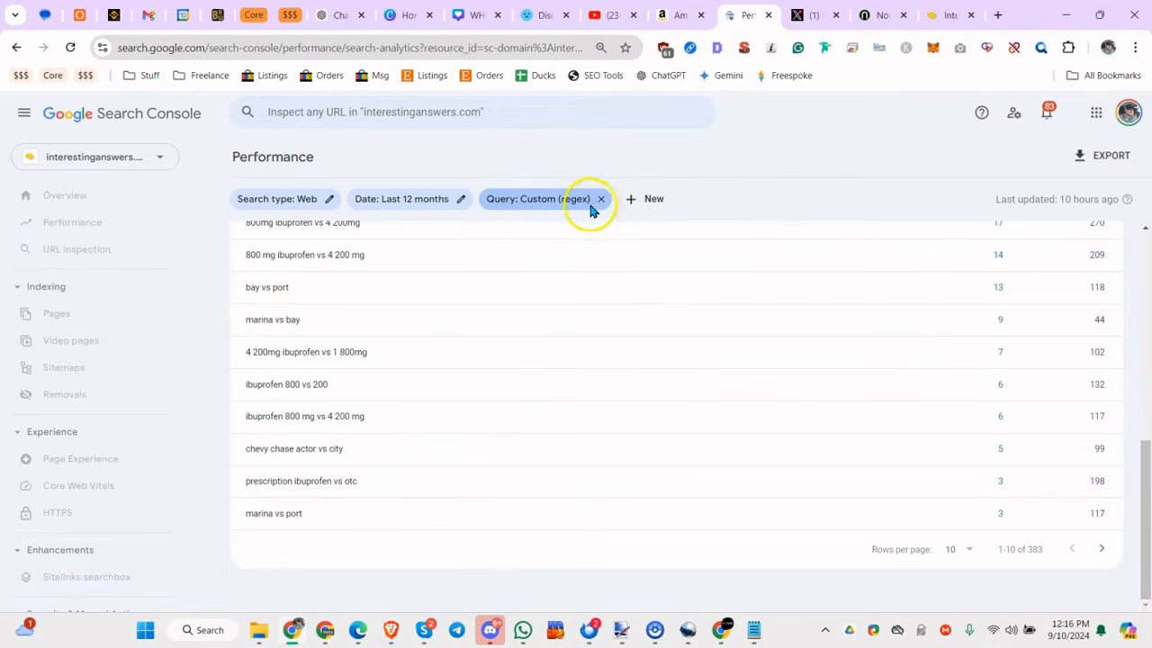
{"action": "left_click", "coordinate": [501, 199]}
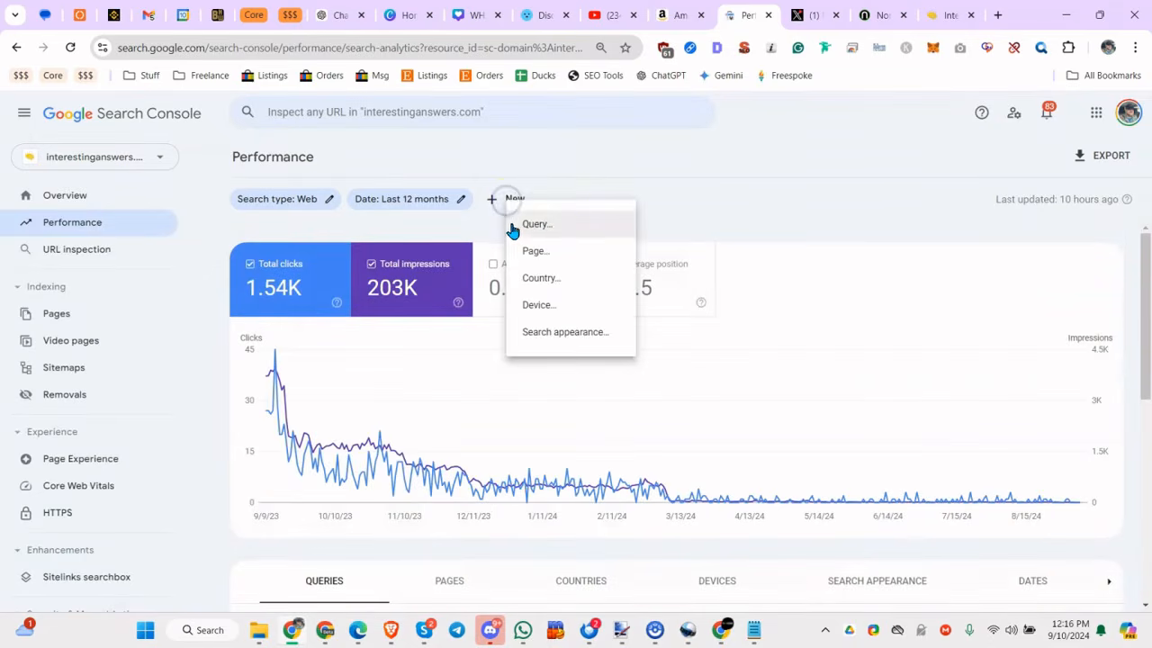
{"action": "left_click", "coordinate": [550, 225]}
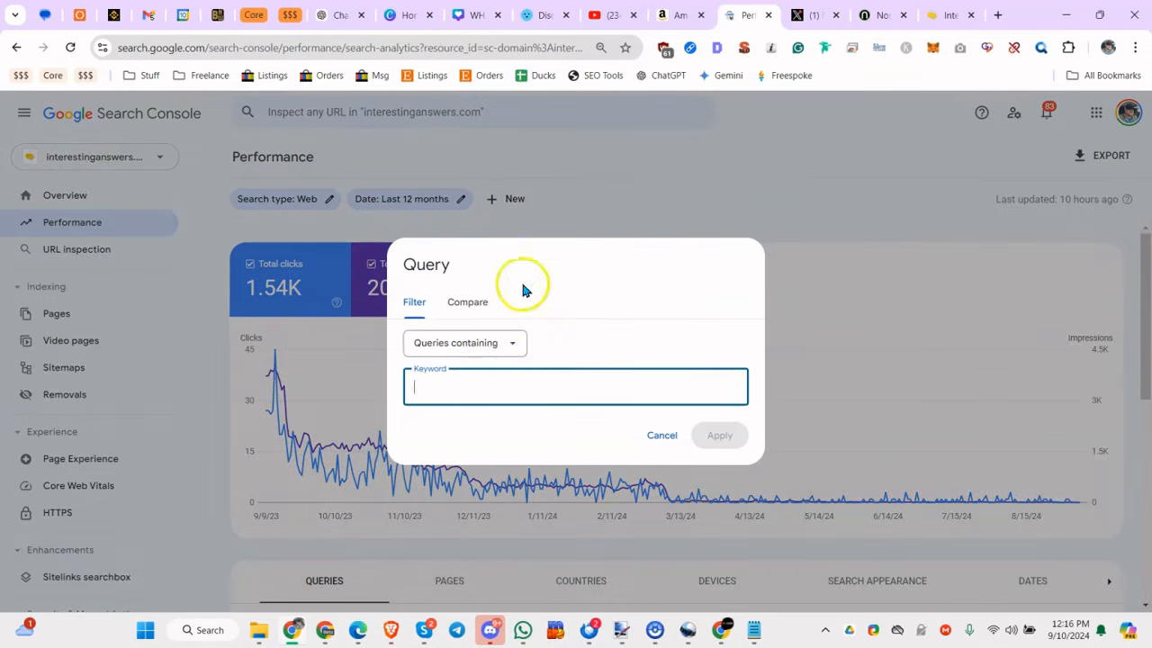
{"action": "left_click", "coordinate": [489, 345]}
{"action": "left_click", "coordinate": [458, 437]}
{"action": "left_click", "coordinate": [481, 388]}
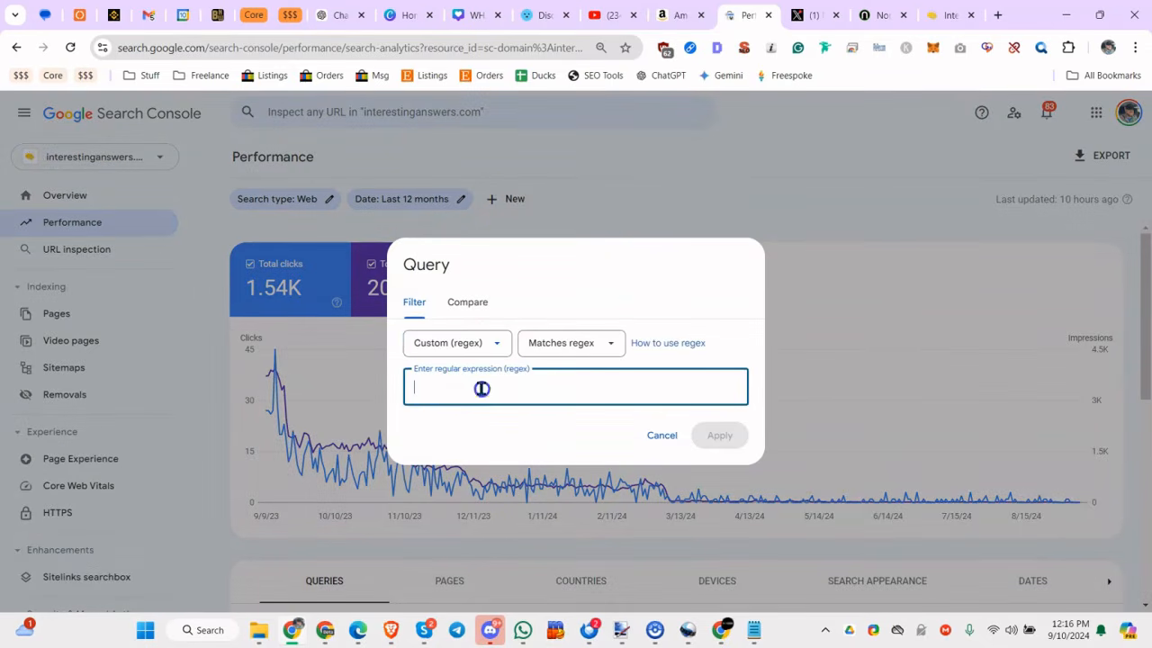
{"action": "type", "text": "(near me|in \\w+|best \\w+ in \\w+)"}
{"action": "left_click_drag", "start_coordinate": [417, 388], "coordinate": [446, 389]}
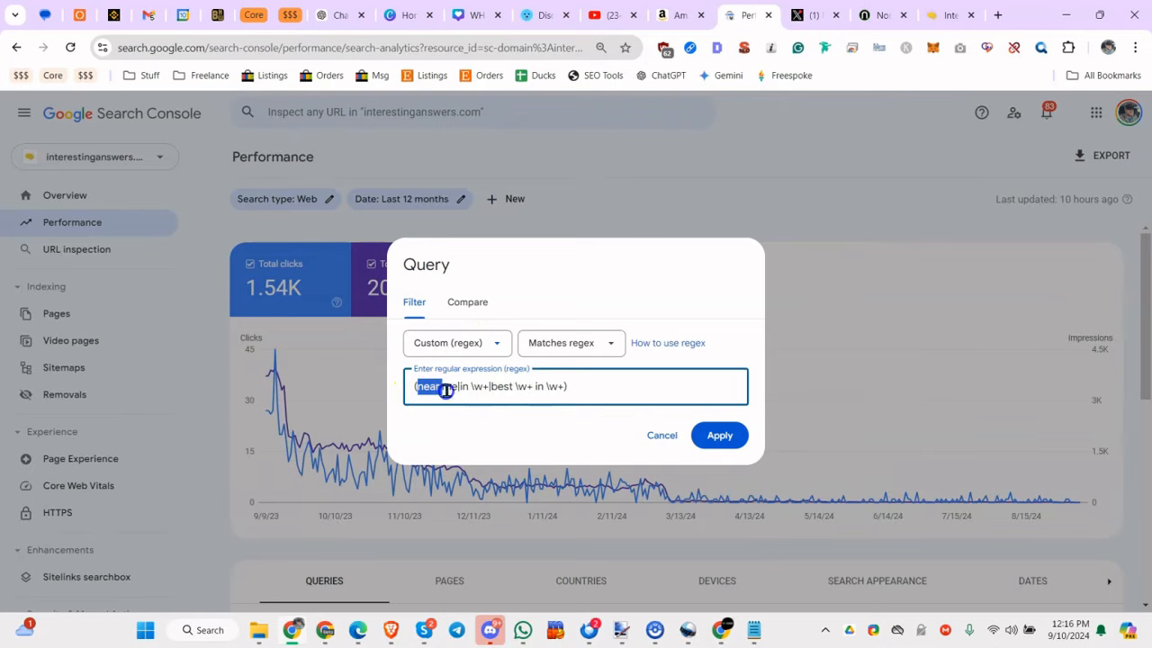
{"action": "left_click", "coordinate": [716, 435]}
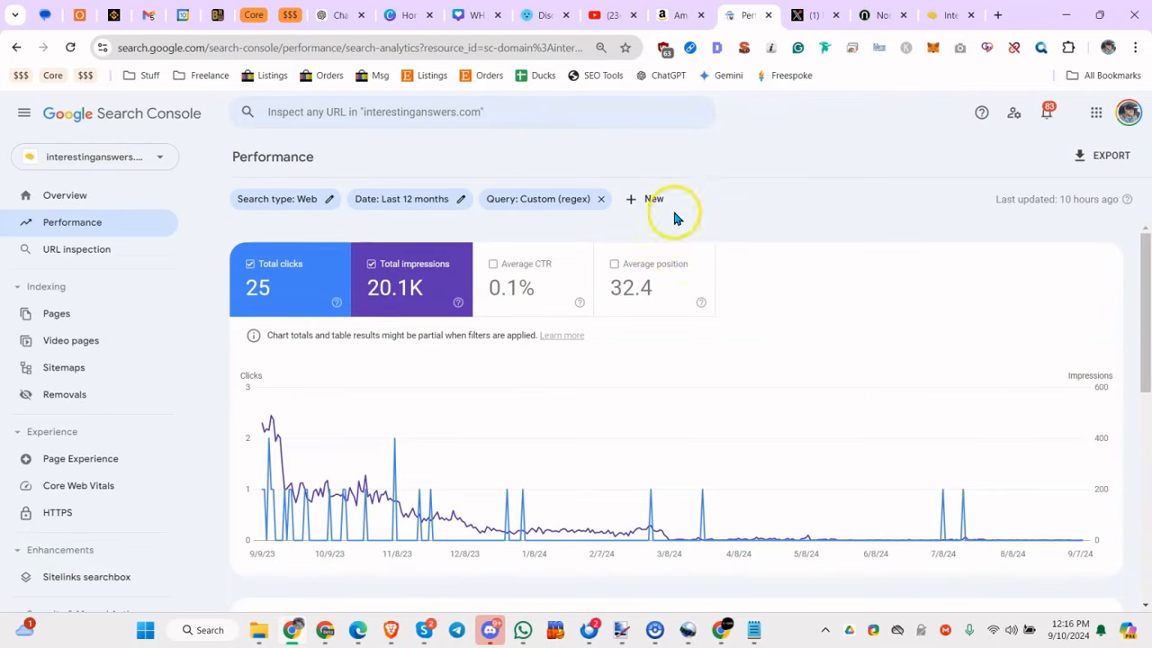
Examine the top queries for the local-intent regex filter, and check them against the filter's expression without changing it.
{"action": "scroll", "coordinate": [476, 345], "scroll_direction": "down", "scroll_amount": 8}
{"action": "scroll", "coordinate": [429, 318], "scroll_direction": "up", "scroll_amount": 1}
{"action": "scroll", "coordinate": [457, 301], "scroll_direction": "down", "scroll_amount": 1}
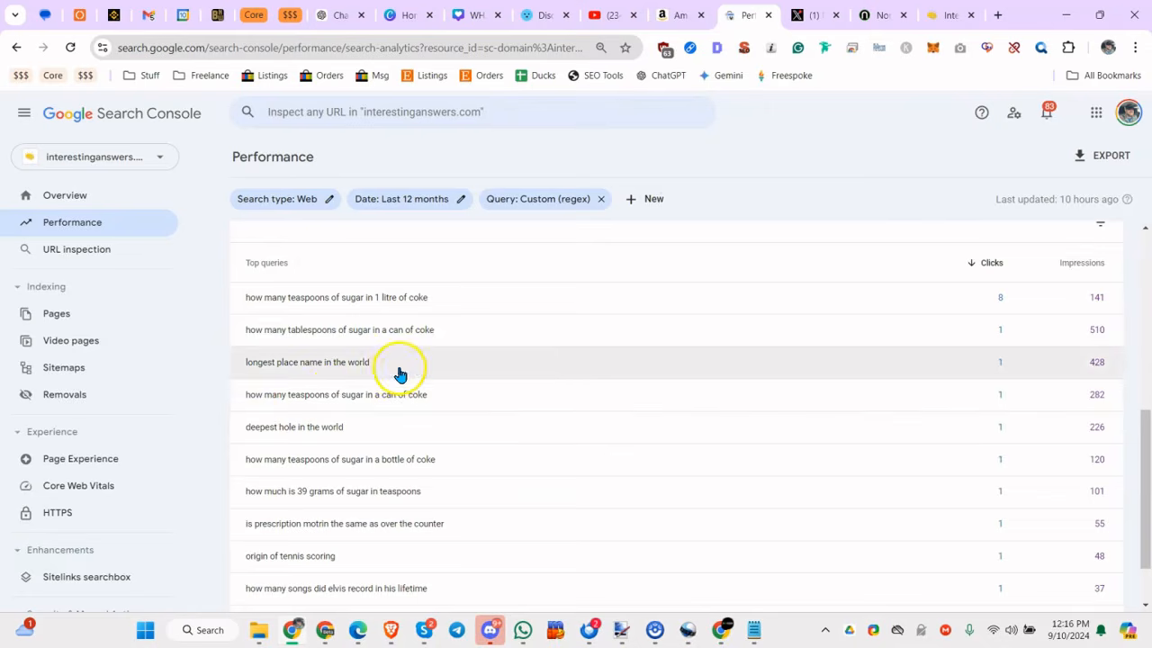
{"action": "left_click", "coordinate": [556, 207]}
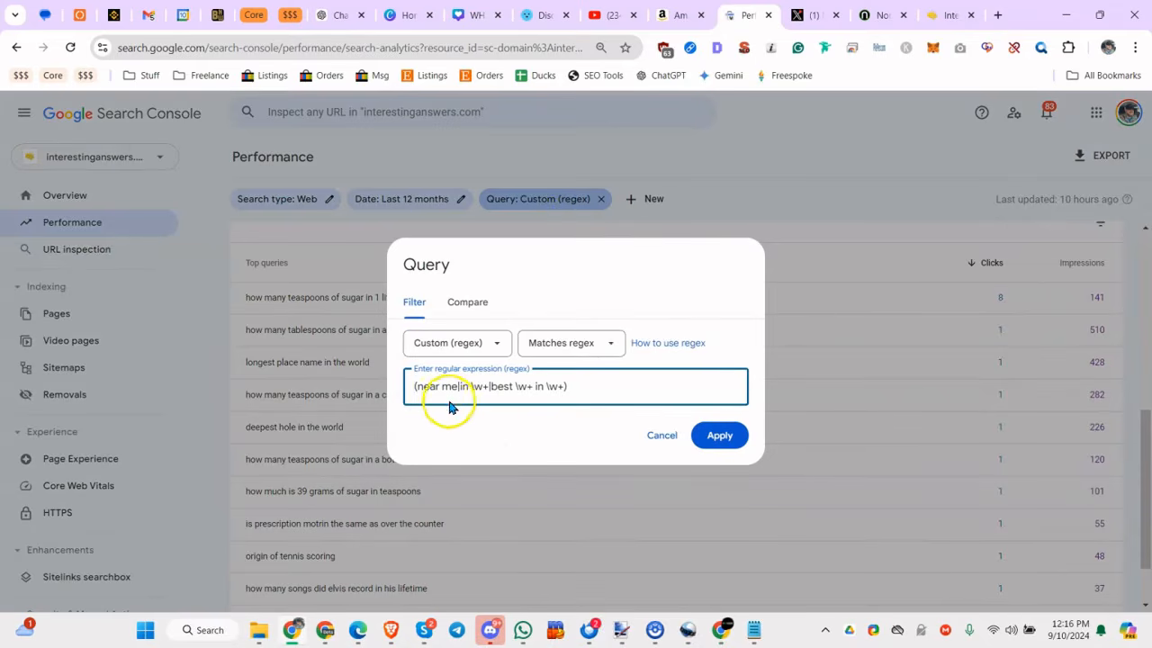
{"action": "left_click", "coordinate": [662, 439]}
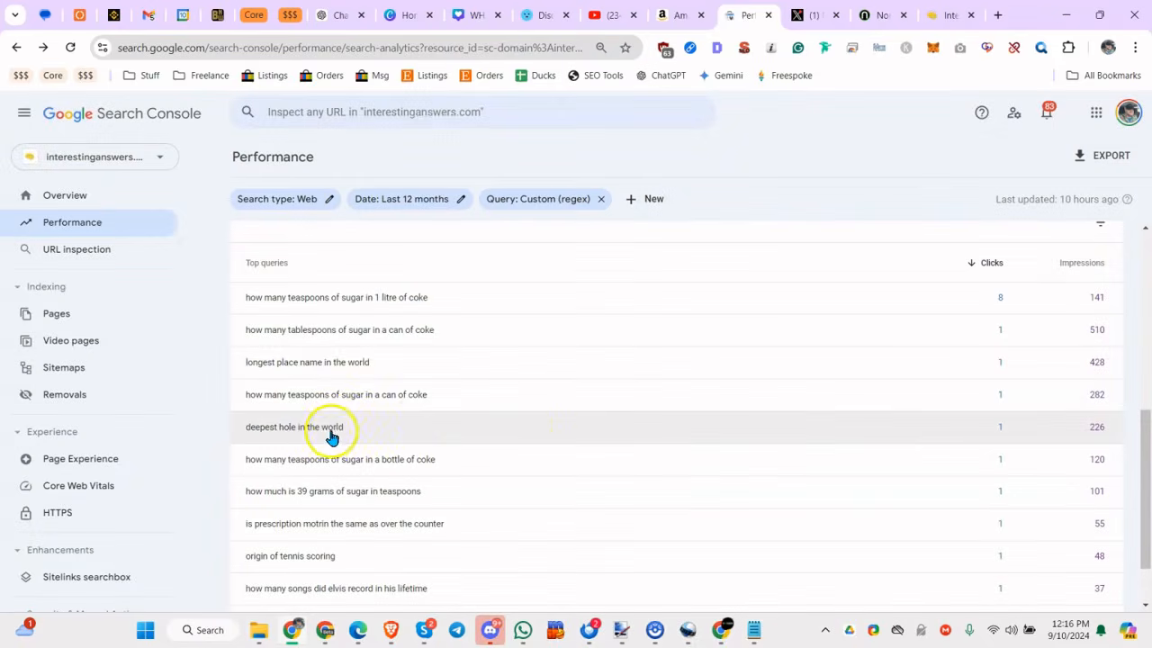
{"action": "scroll", "coordinate": [360, 404], "scroll_direction": "down", "scroll_amount": 1}
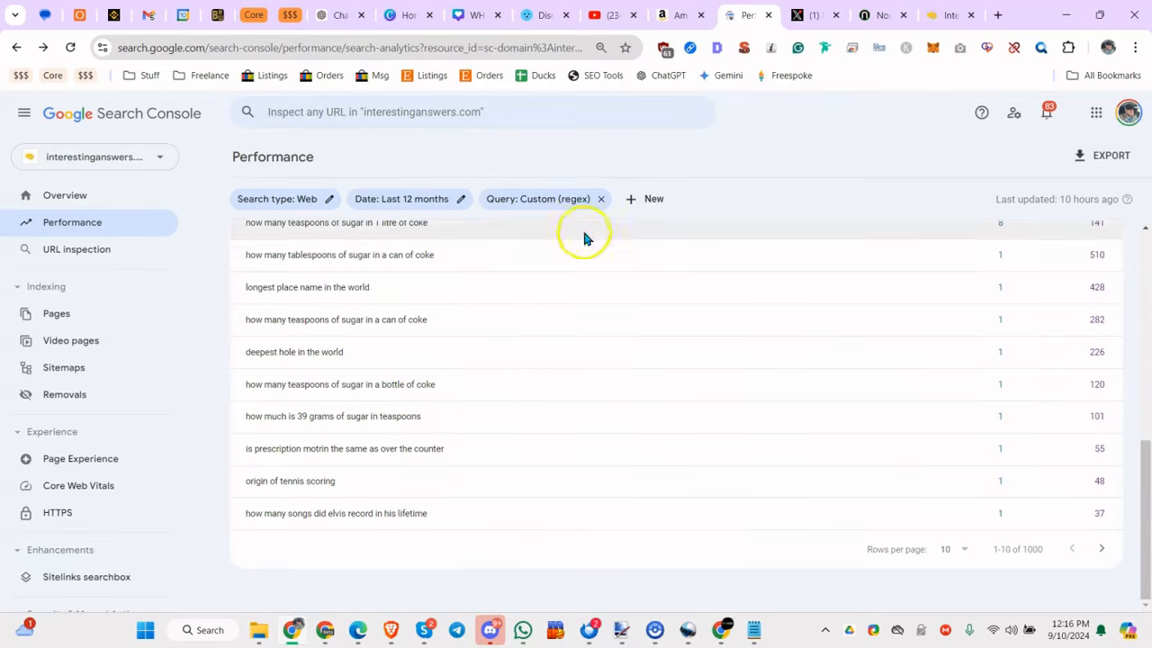
{"action": "left_click", "coordinate": [540, 202]}
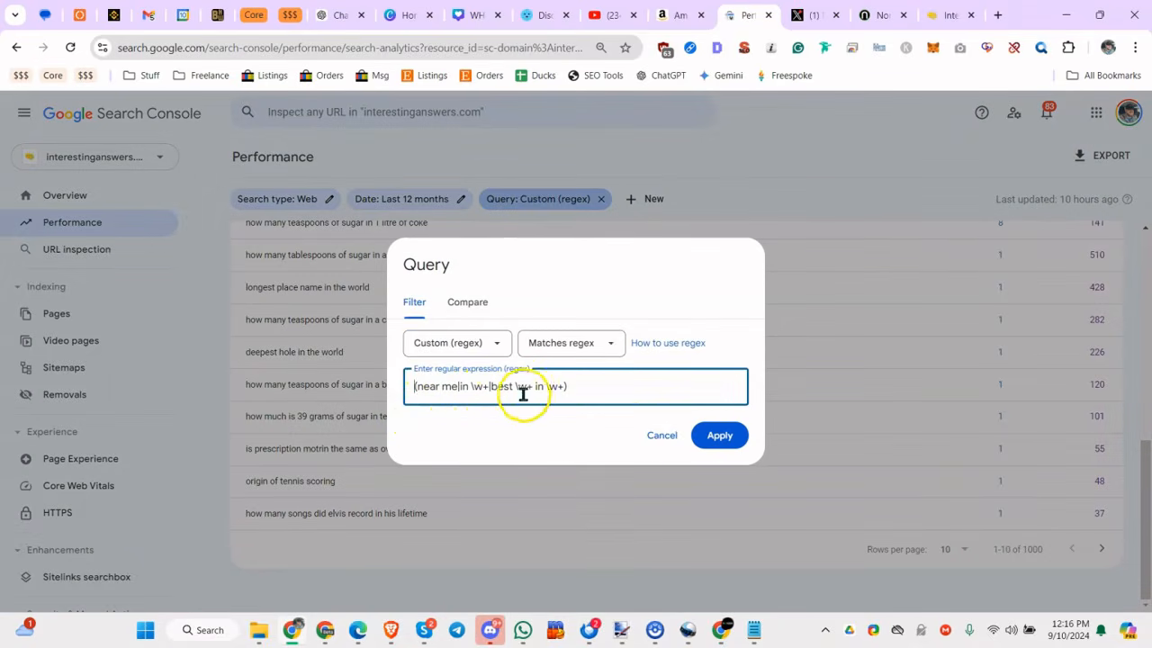
{"action": "left_click", "coordinate": [650, 433]}
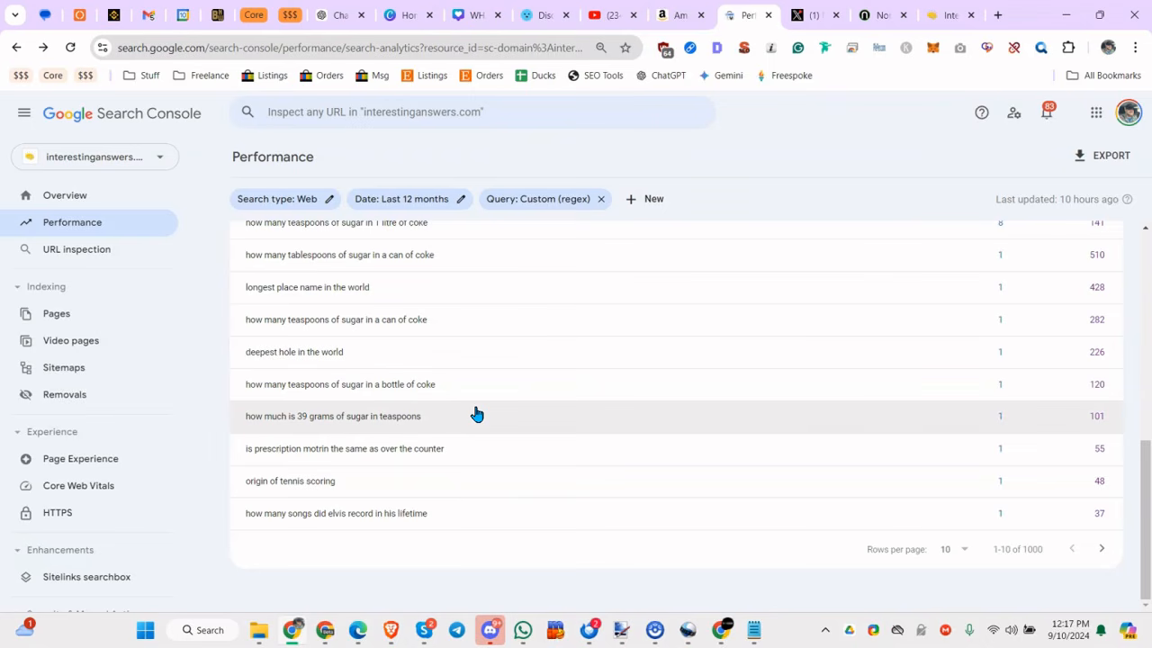
{"action": "left_click", "coordinate": [433, 416]}
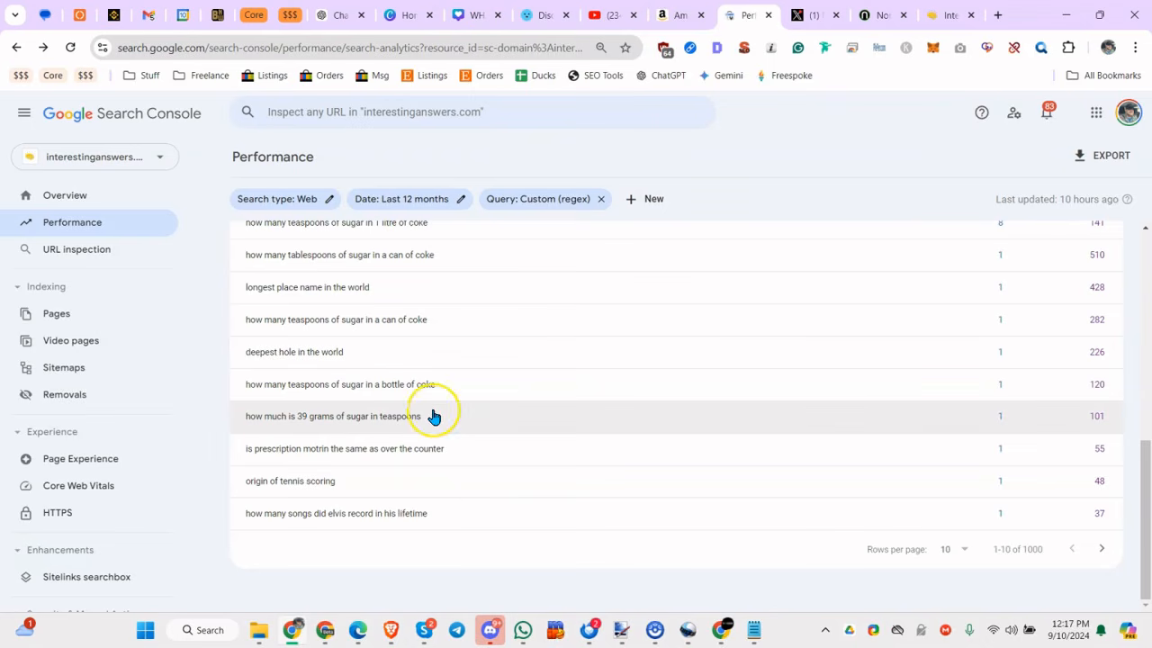